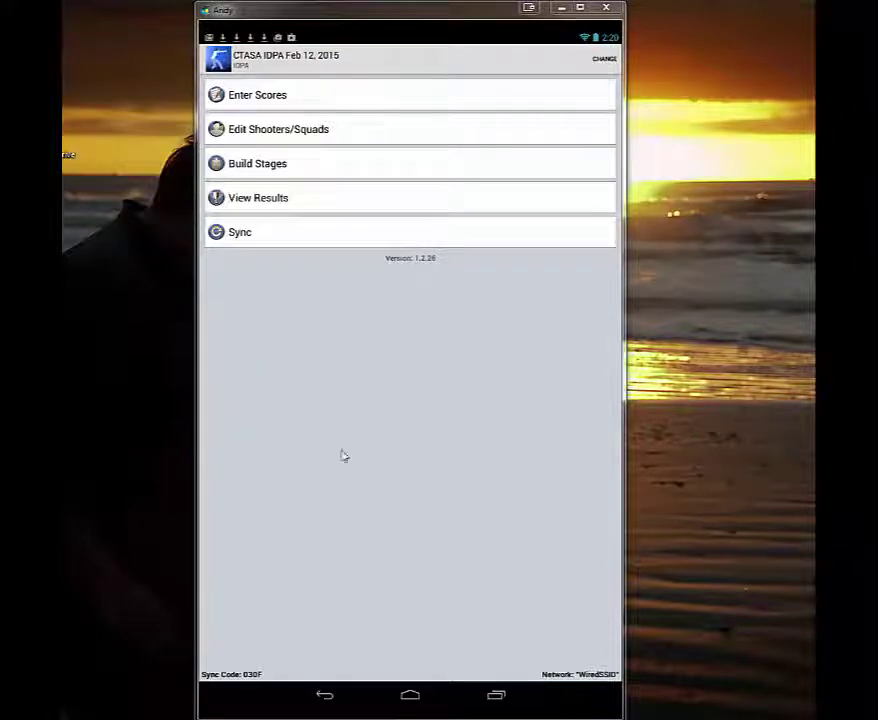
Review the match's stage scoring list and view the Post to PractiScore.com information form without submitting it.
{"action": "left_click", "coordinate": [255, 96]}
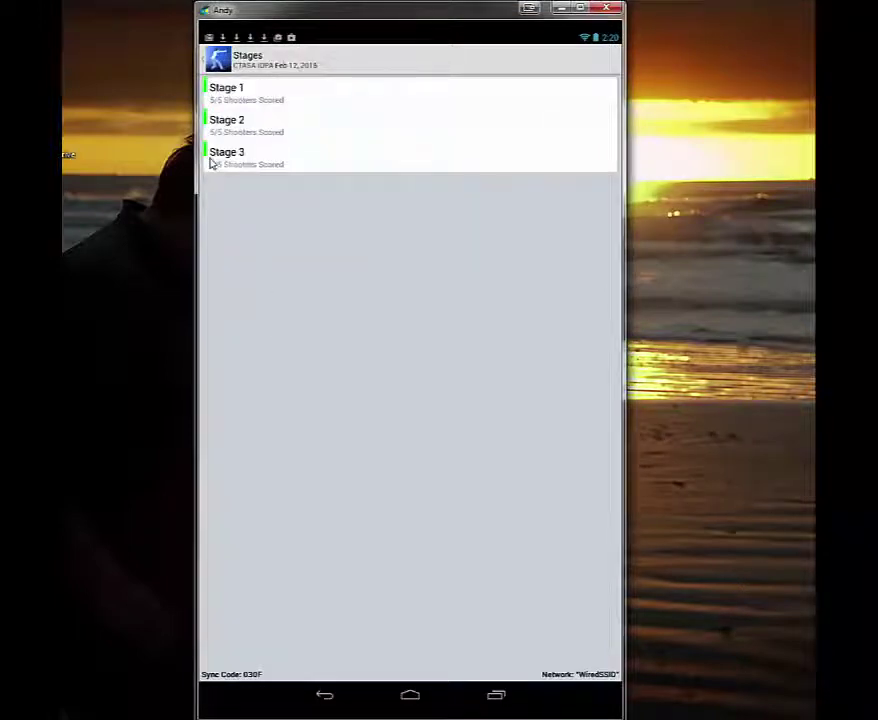
{"action": "left_click", "coordinate": [217, 60]}
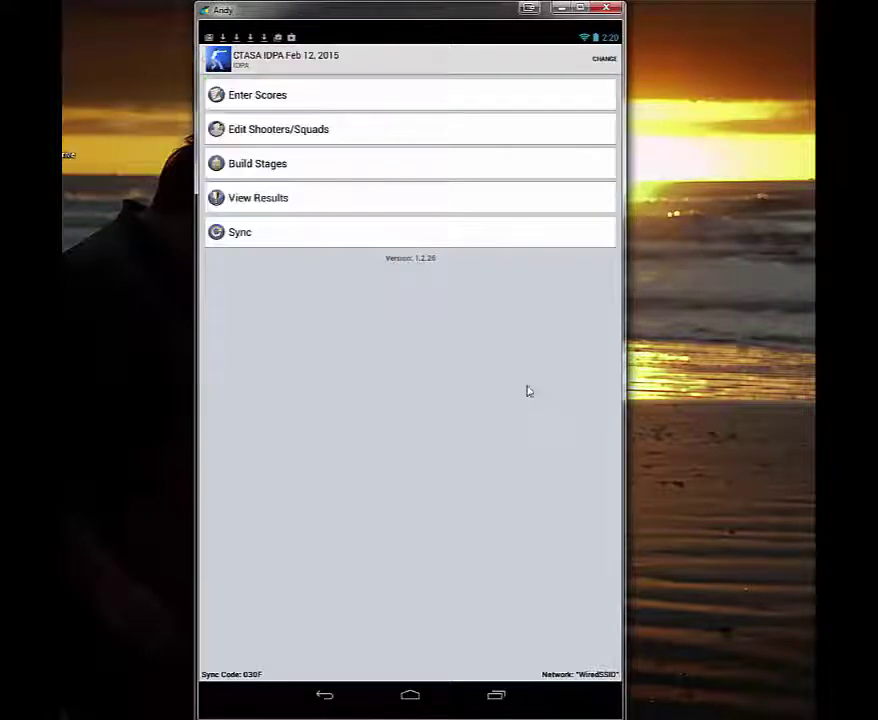
{"action": "left_click", "coordinate": [257, 199]}
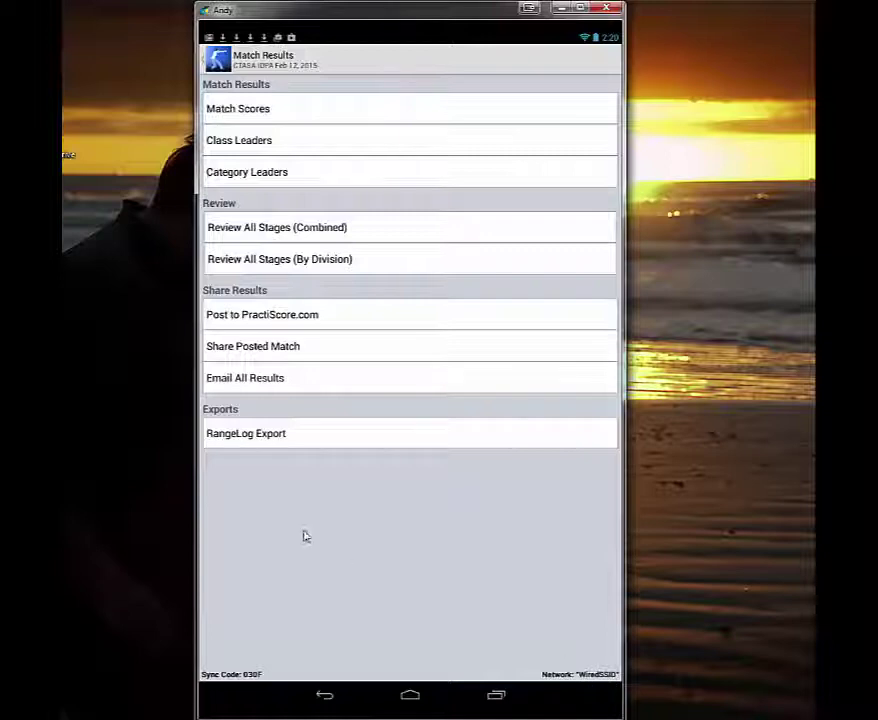
{"action": "left_click", "coordinate": [268, 316]}
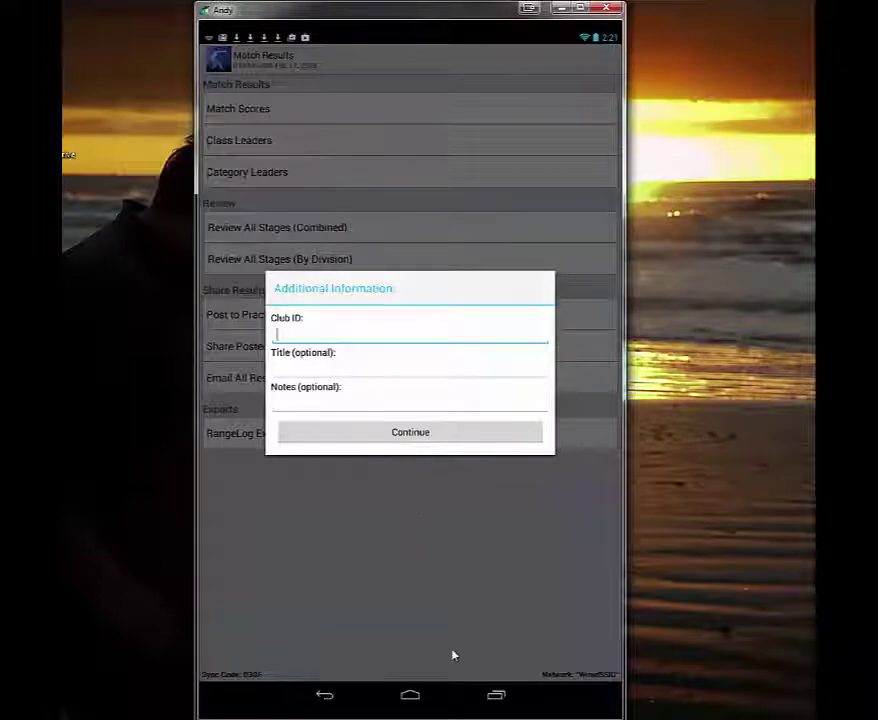
{"action": "left_click", "coordinate": [324, 698]}
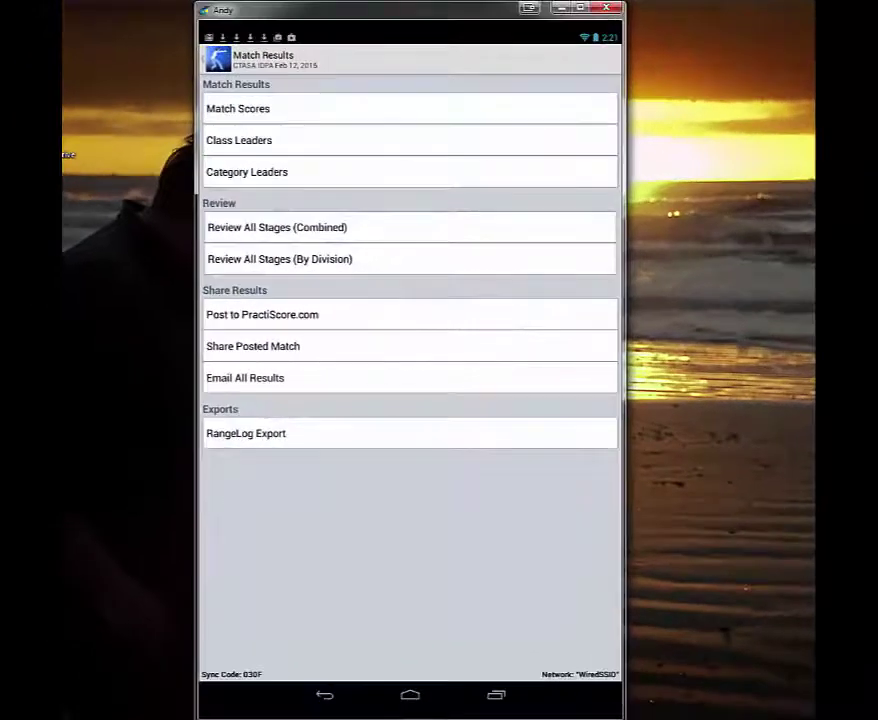
Switch to Firefox and open the Match Results page of practiscore.com in a new browser tab.
{"action": "mouse_move", "coordinate": [65, 696]}
{"action": "left_click", "coordinate": [504, 666]}
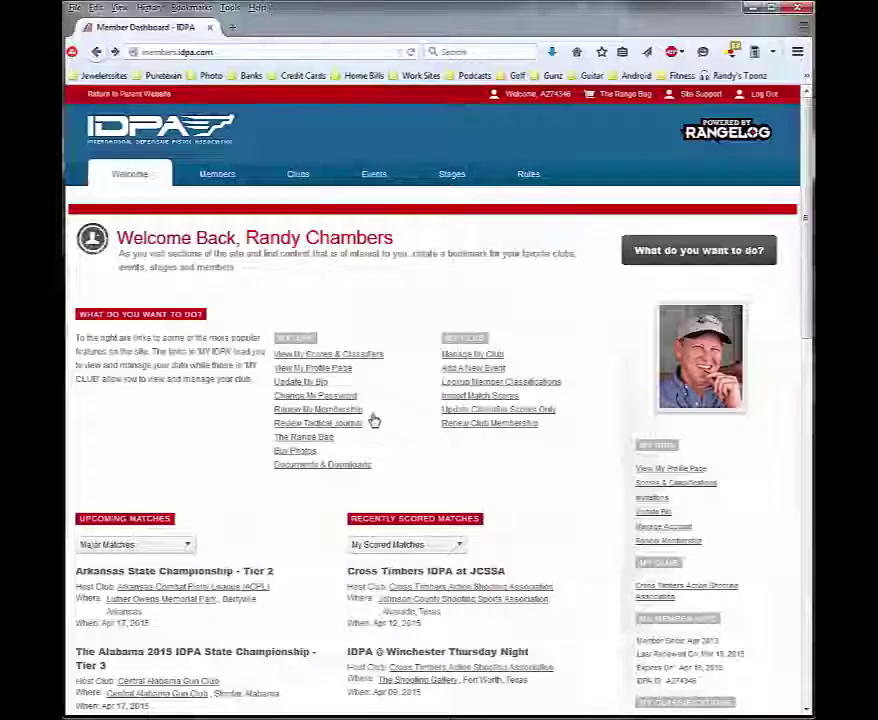
{"action": "left_click", "coordinate": [232, 27]}
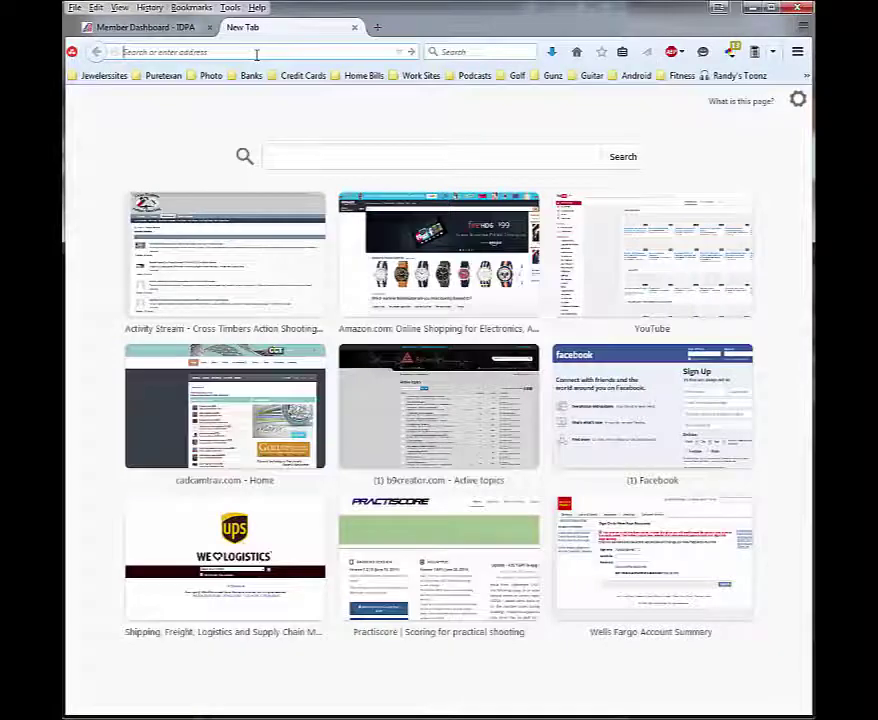
{"action": "type", "text": "practi"}
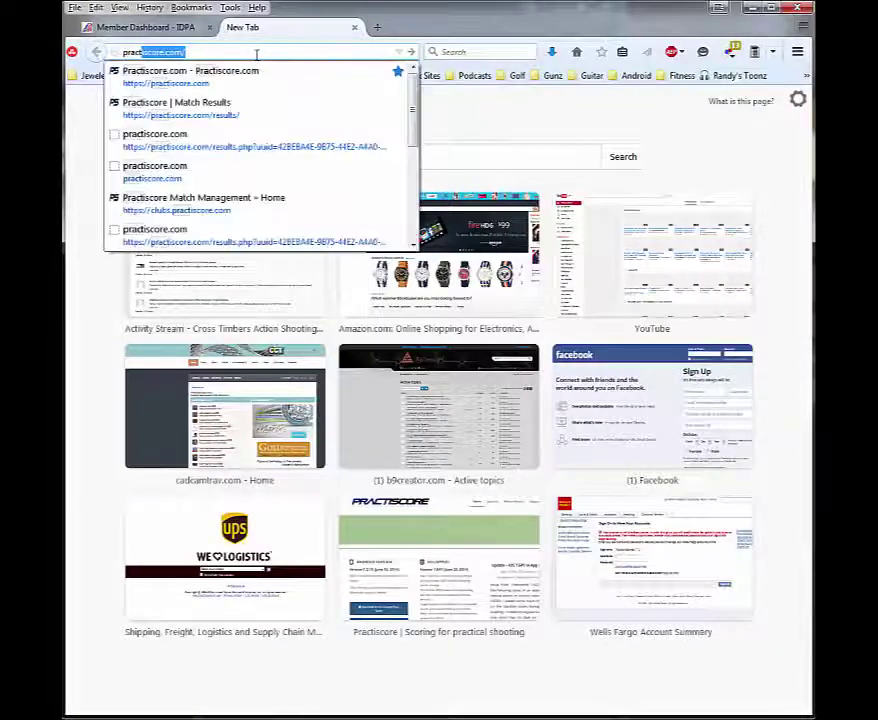
{"action": "type", "text": "score"}
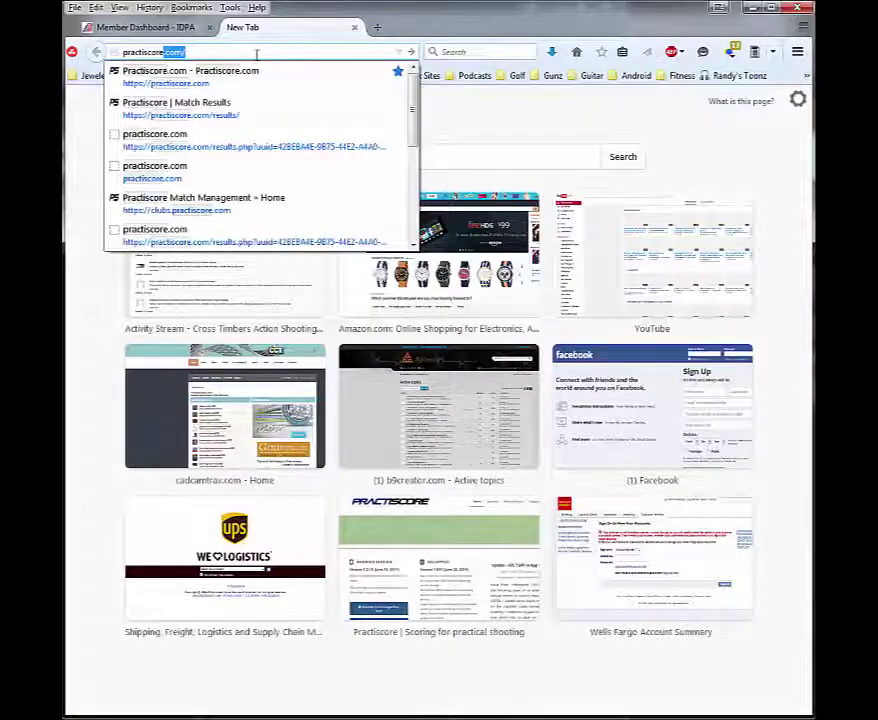
{"action": "key", "text": "Return"}
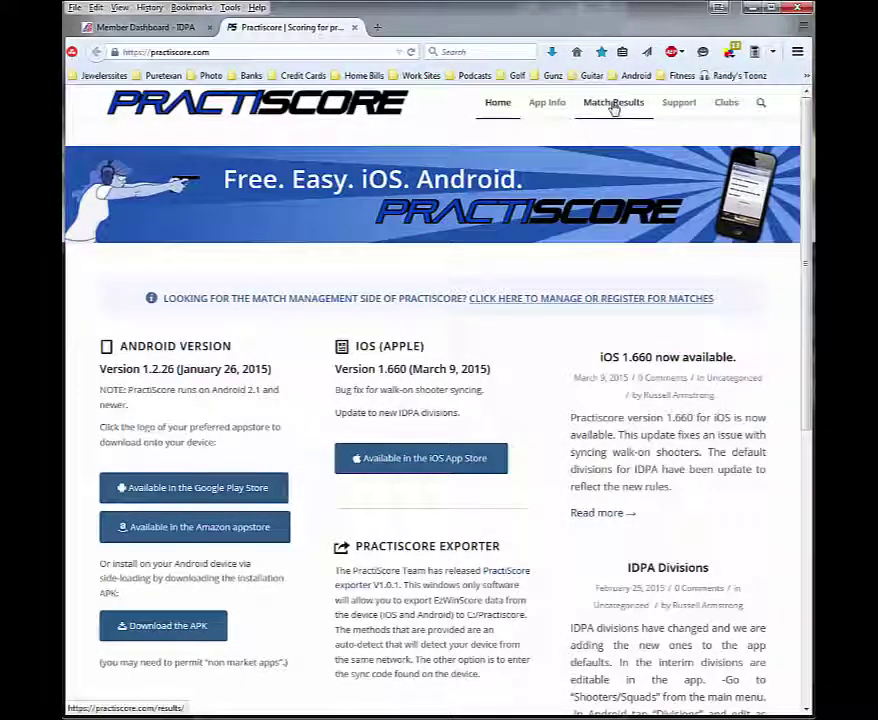
{"action": "left_click", "coordinate": [614, 106]}
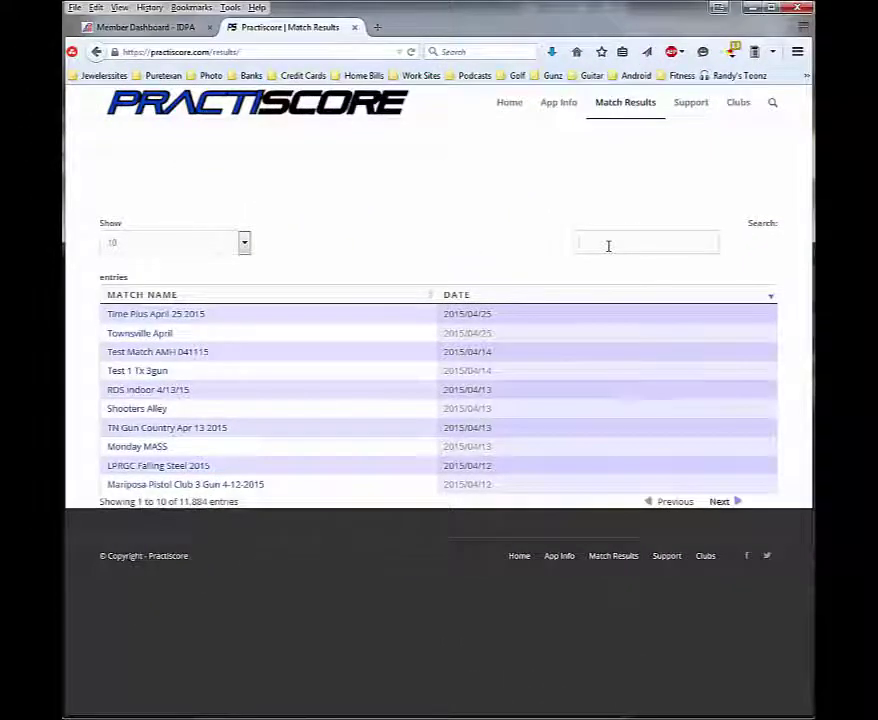
Search the posted match results for "ctasa".
{"action": "left_click", "coordinate": [608, 245]}
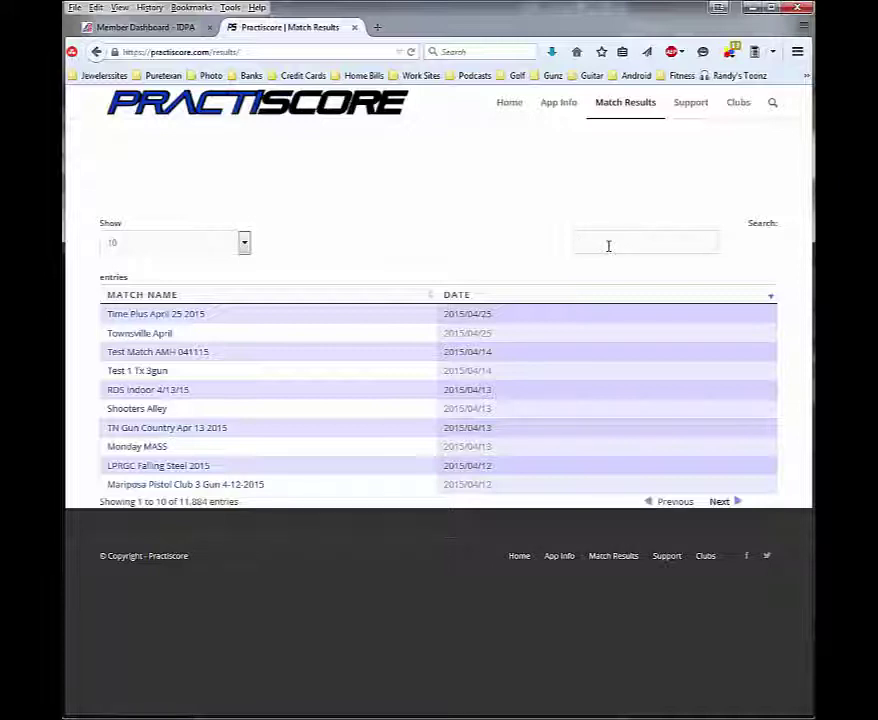
{"action": "type", "text": "ida"}
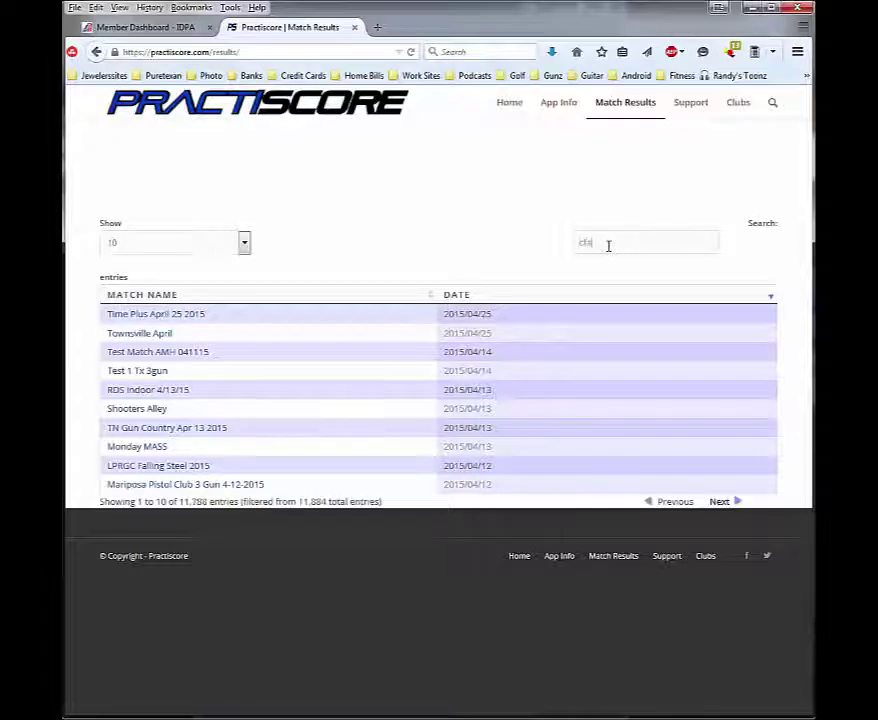
{"action": "type", "text": "sa"}
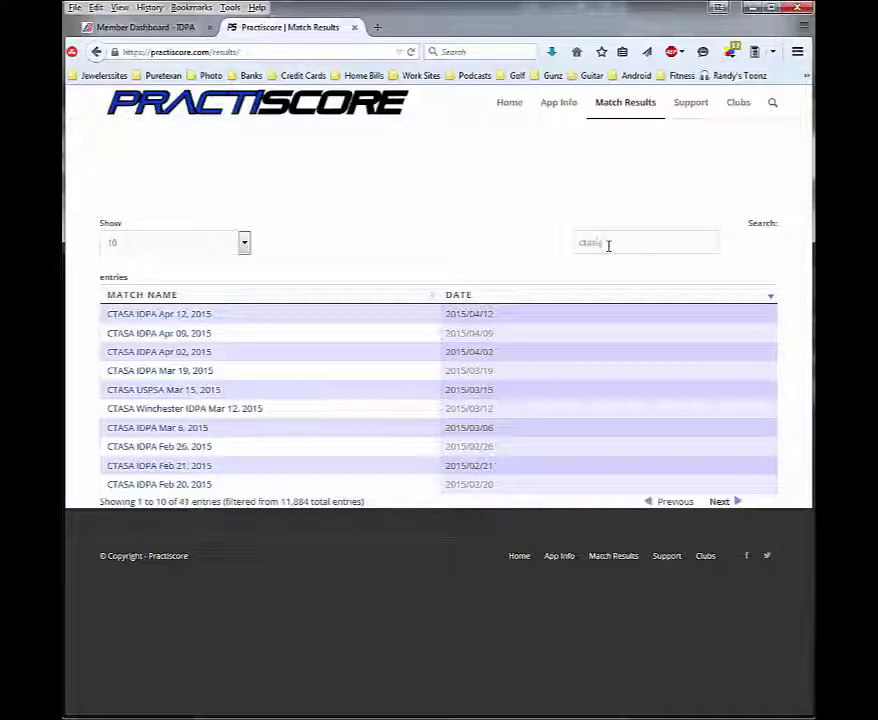
Open the CTASA IDPA Apr 12, 2015 match, view its combined results sorted by rank, and return to the match's overview page.
{"action": "left_click", "coordinate": [172, 320]}
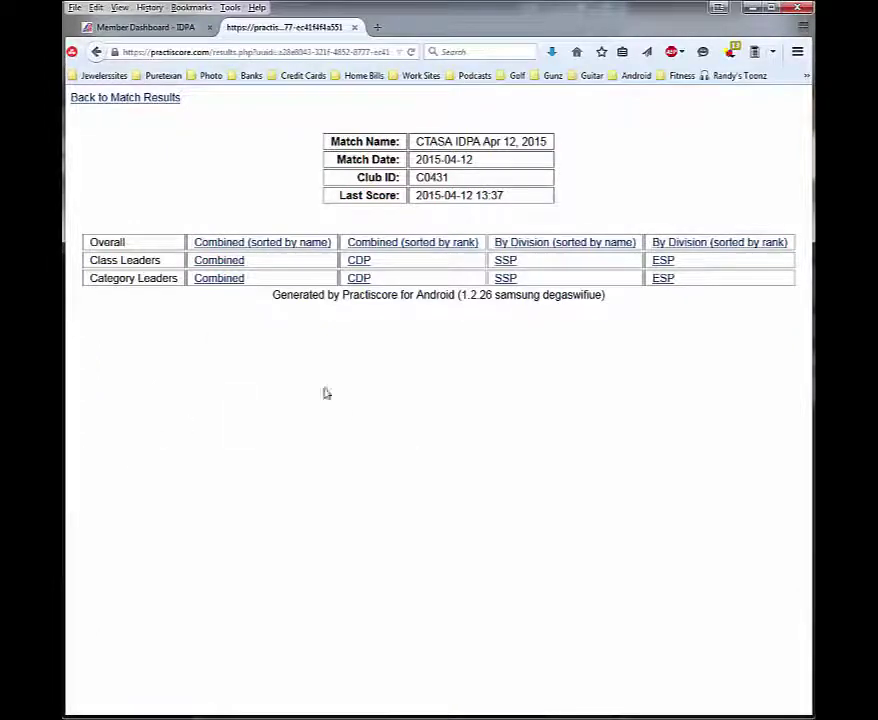
{"action": "left_click", "coordinate": [412, 242]}
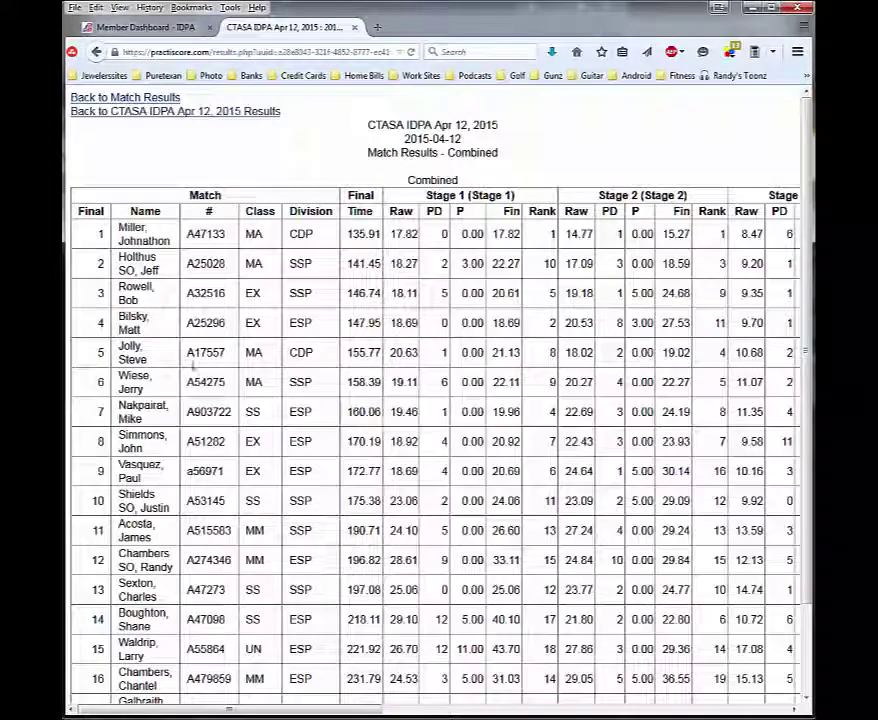
{"action": "left_click", "coordinate": [108, 99]}
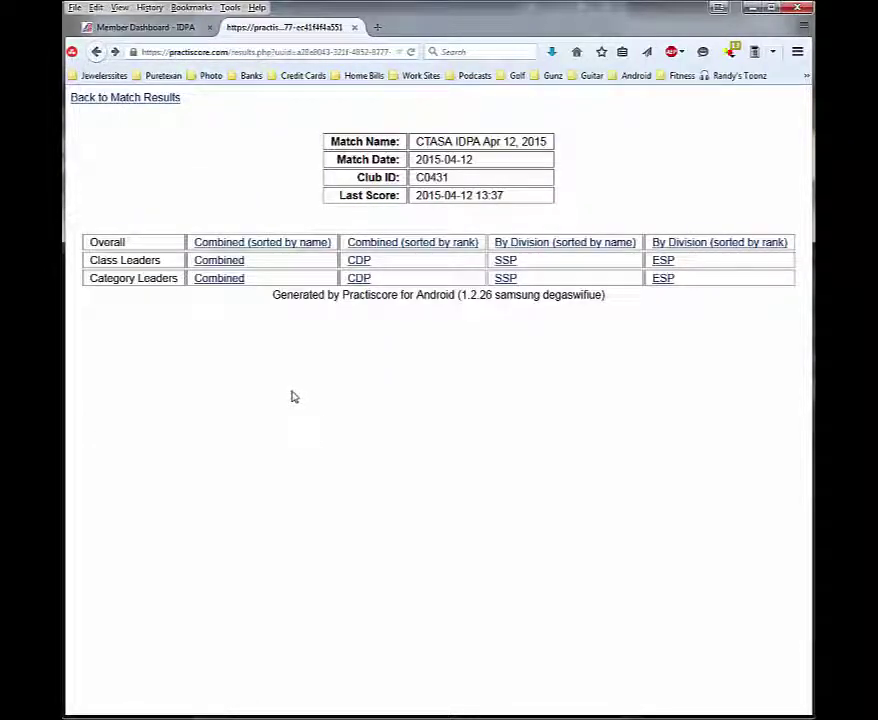
Copy the web address of the CTASA IDPA Apr 12, 2015 match overview page.
{"action": "left_click", "coordinate": [240, 51]}
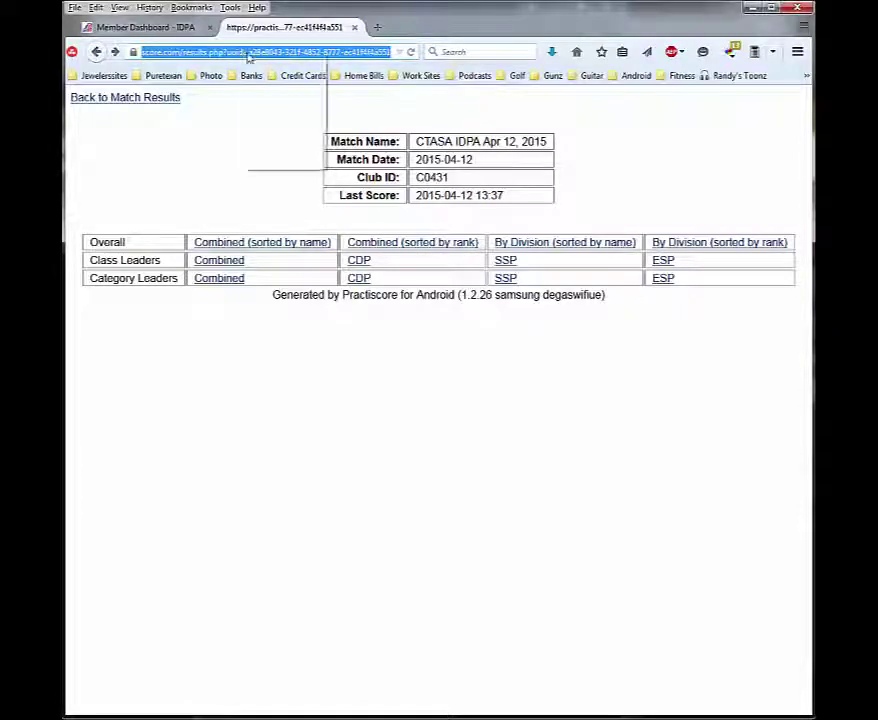
{"action": "right_click", "coordinate": [257, 55]}
{"action": "left_click", "coordinate": [276, 96]}
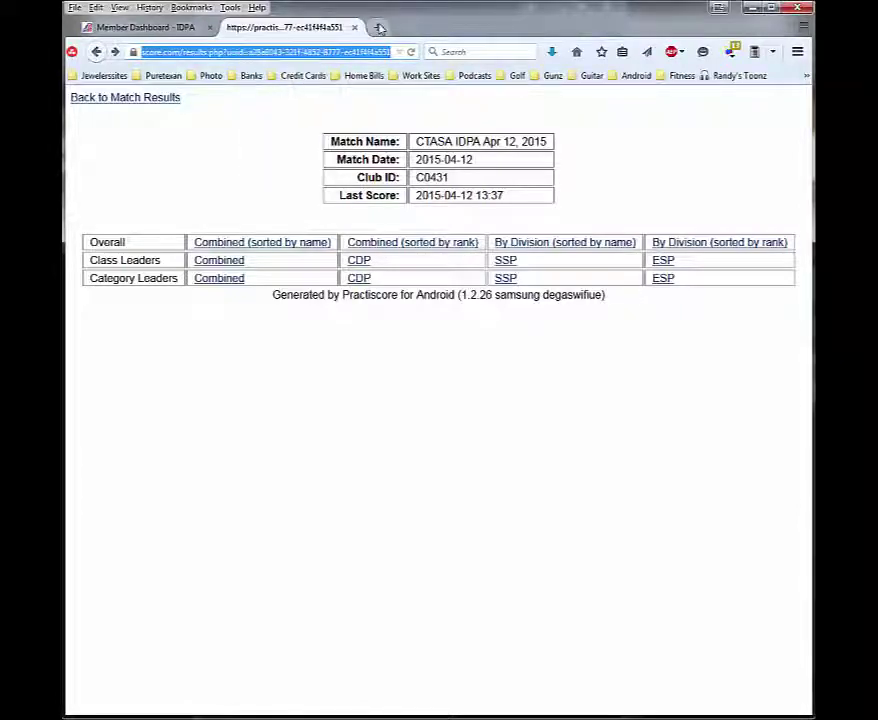
Open the ctidpa.com site in a new browser tab and start a new thread in its Match Scores forum.
{"action": "left_click", "coordinate": [377, 27]}
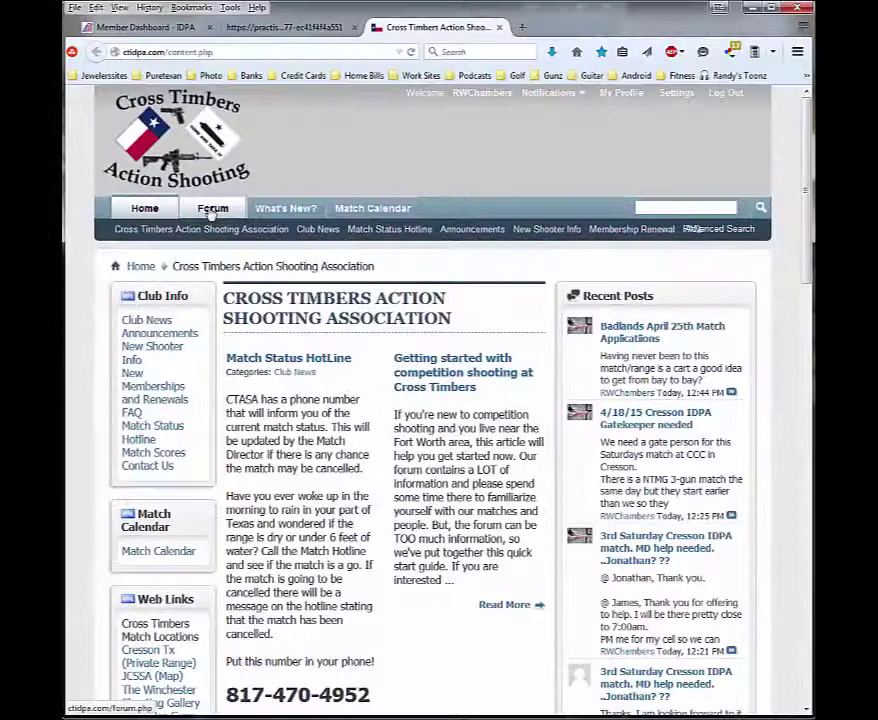
{"action": "left_click", "coordinate": [212, 210]}
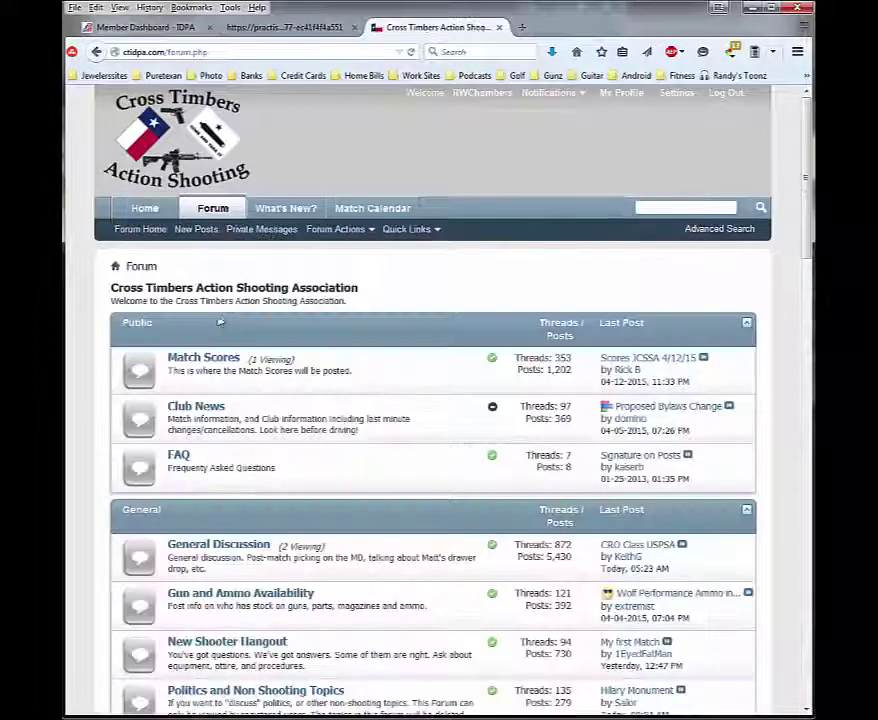
{"action": "left_click", "coordinate": [196, 362]}
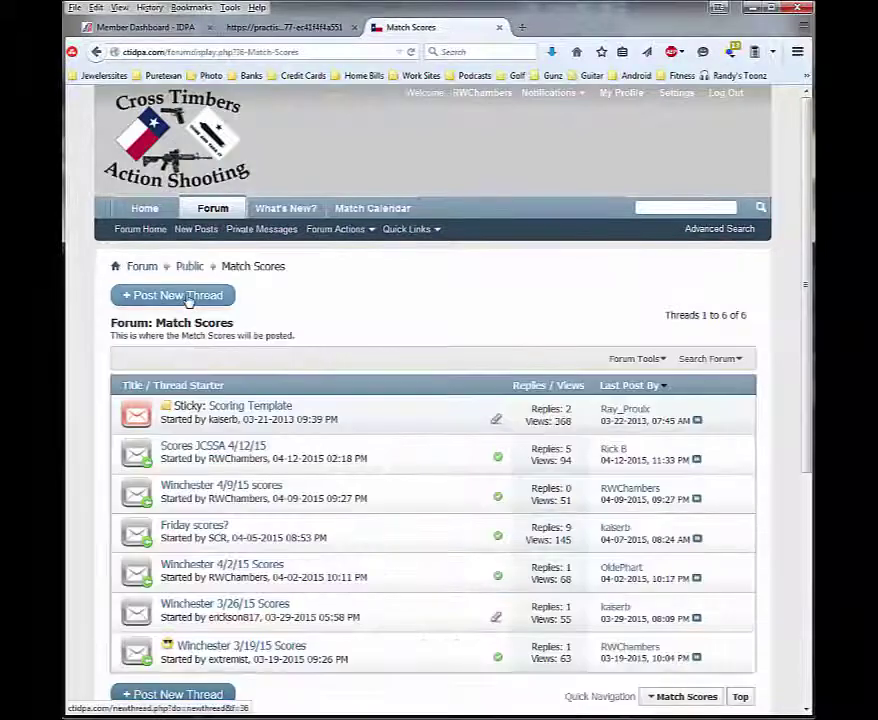
{"action": "left_click", "coordinate": [192, 295]}
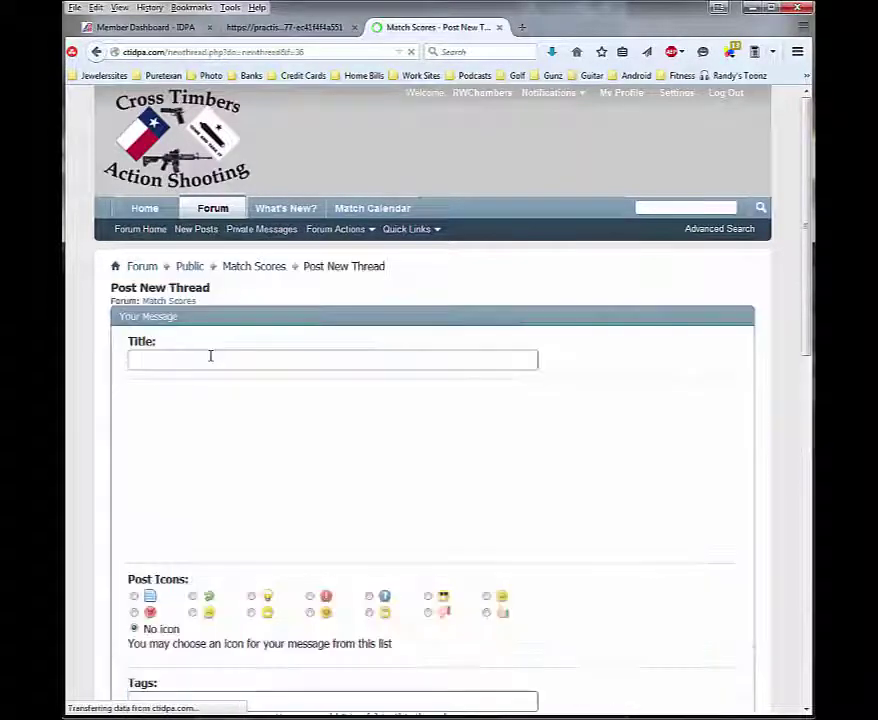
Title the new thread "Winchester 3/12/15 Scores", picking it from the previously used titles.
{"action": "left_click", "coordinate": [191, 359]}
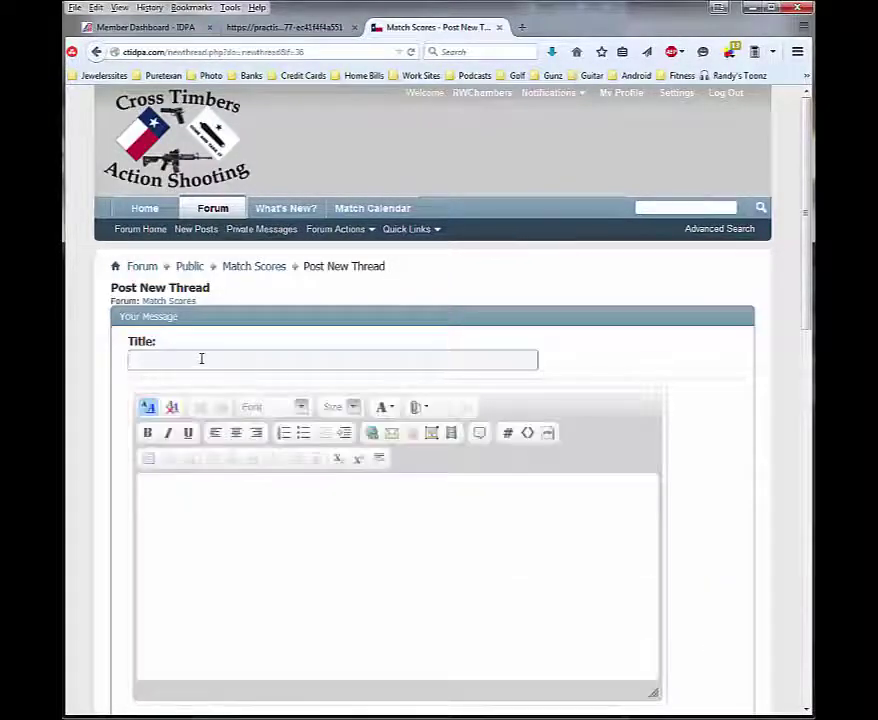
{"action": "type", "text": "Scores"}
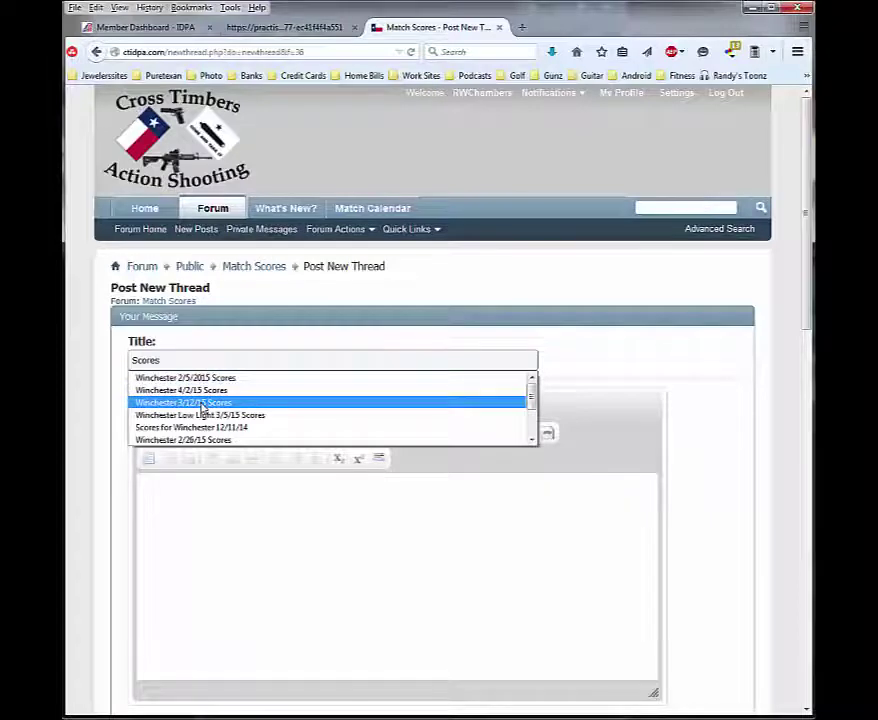
{"action": "left_click", "coordinate": [203, 404]}
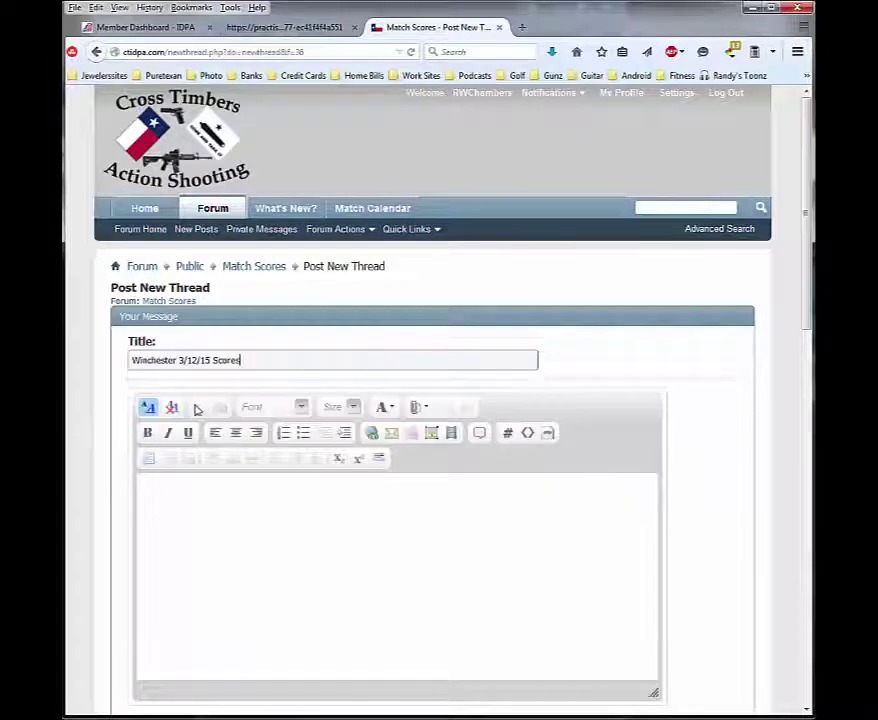
Begin the thread's message with "Thanks!" followed by a blank line.
{"action": "left_click", "coordinate": [197, 498]}
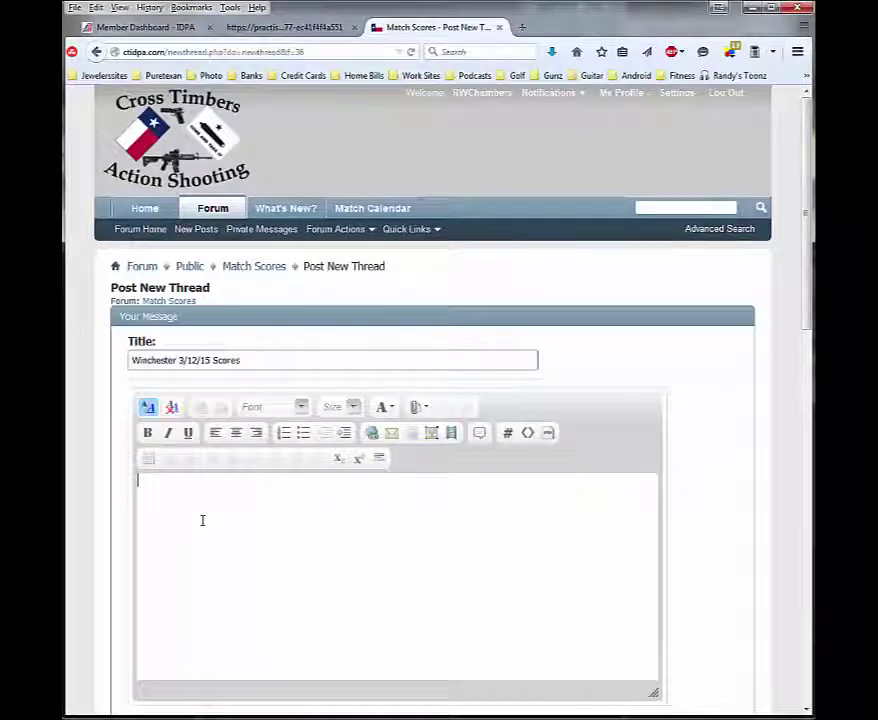
{"action": "type", "text": "Thanks"}
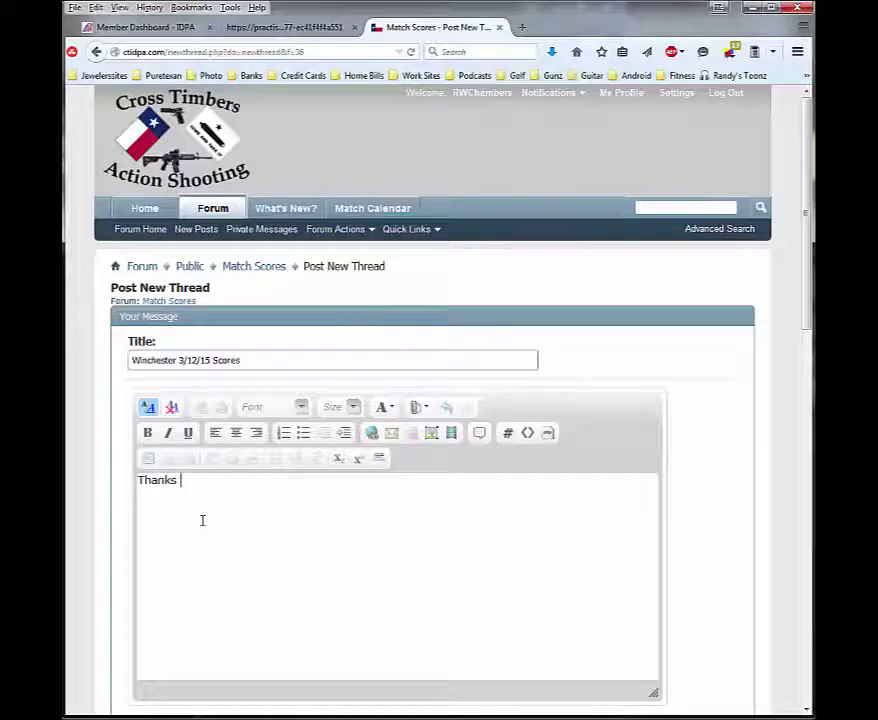
{"action": "key", "text": "BackSpace"}
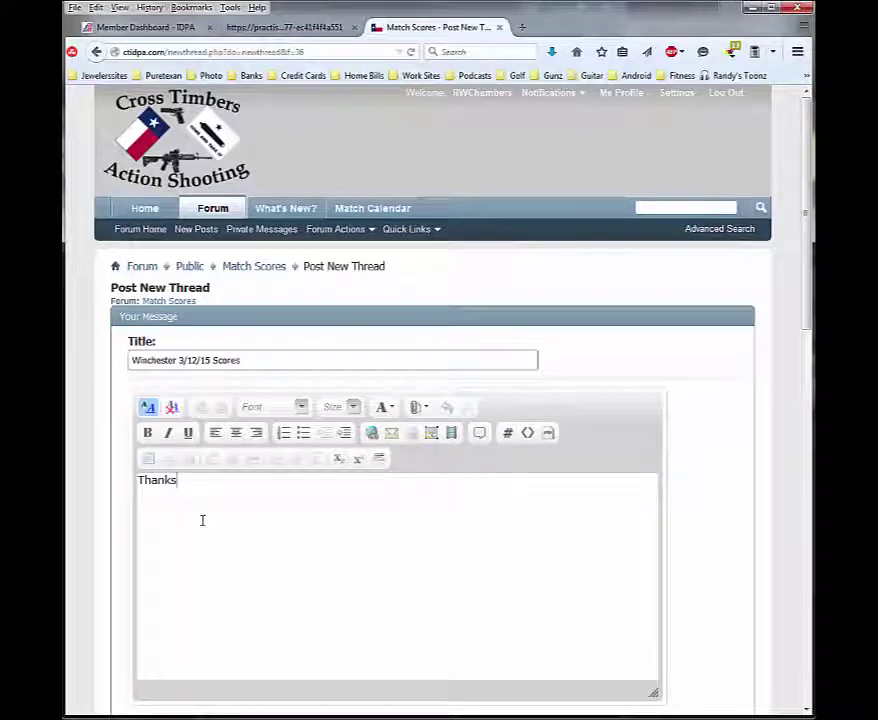
{"action": "type", "text": "!"}
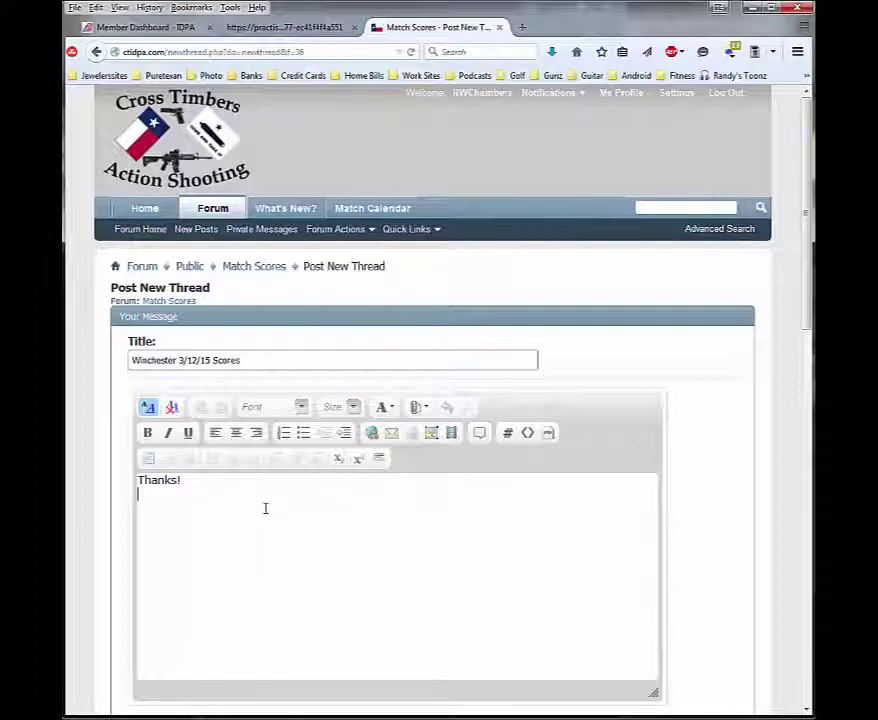
{"action": "key", "text": "Return"}
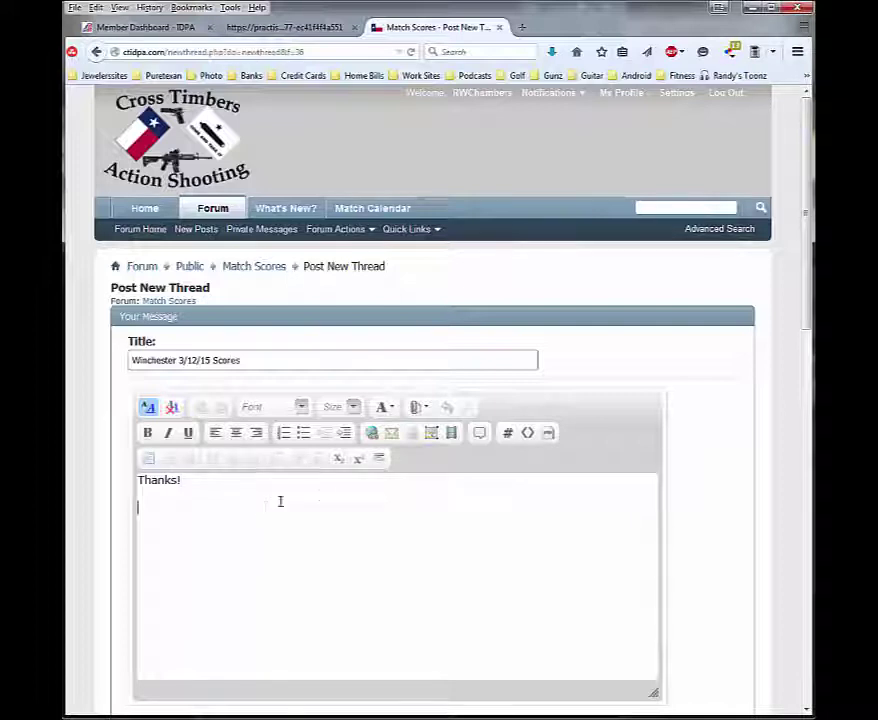
Insert a link below the greeting, using the copied PractiScore results address as its URL.
{"action": "left_click", "coordinate": [372, 434]}
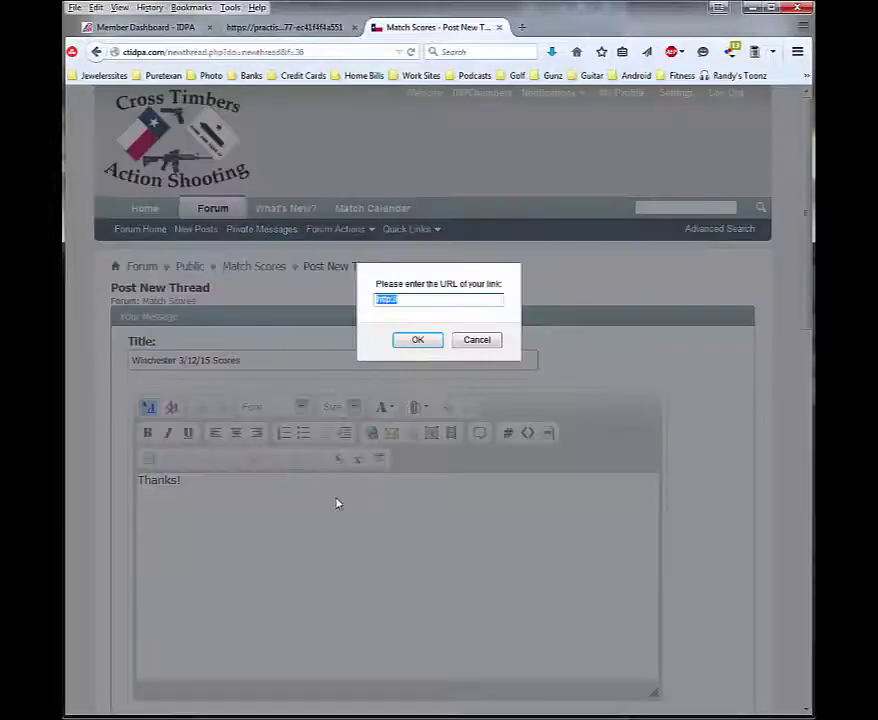
{"action": "right_click", "coordinate": [404, 299]}
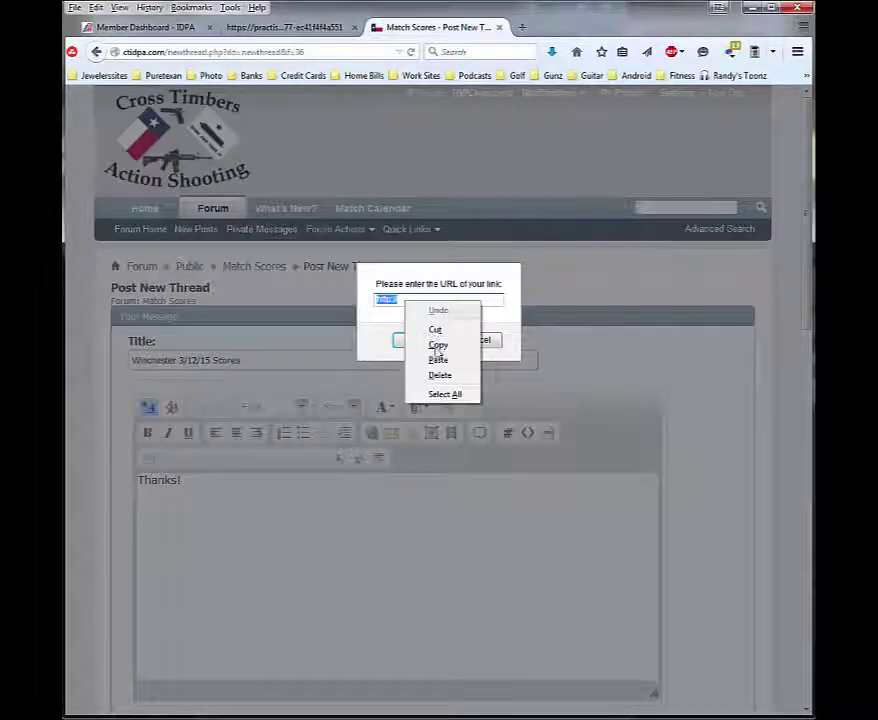
{"action": "left_click", "coordinate": [439, 361]}
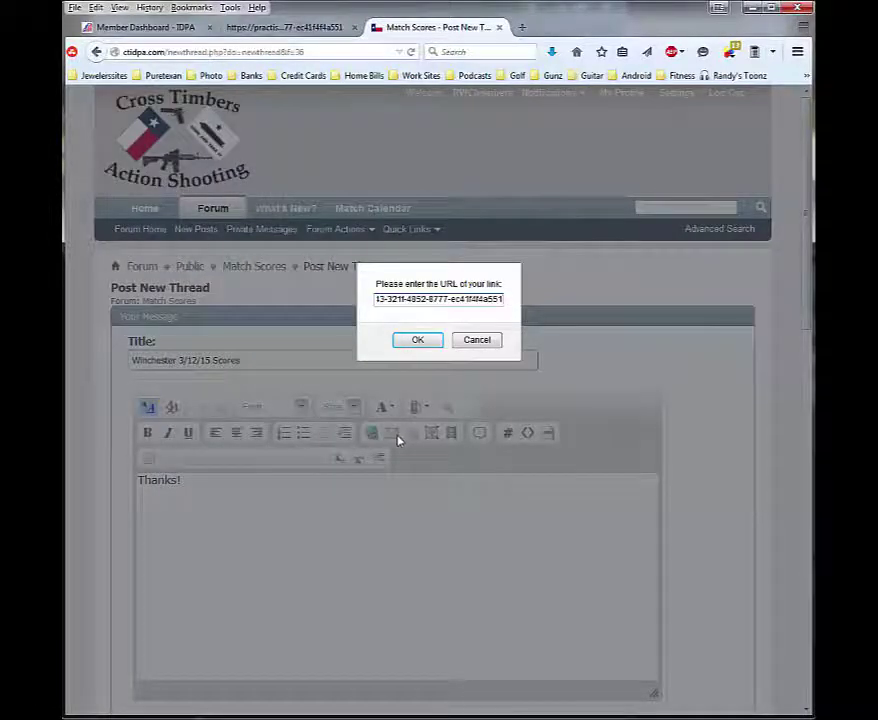
{"action": "left_click", "coordinate": [418, 340]}
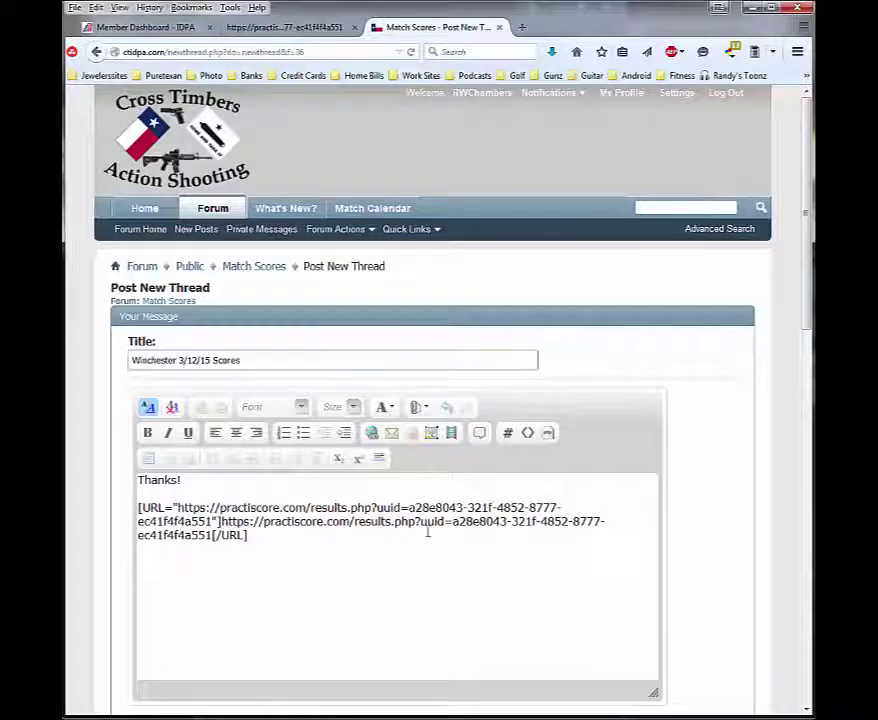
Preview the new forum thread containing the PractiScore results link.
{"action": "scroll", "coordinate": [427, 530], "scroll_direction": "down", "scroll_amount": 6}
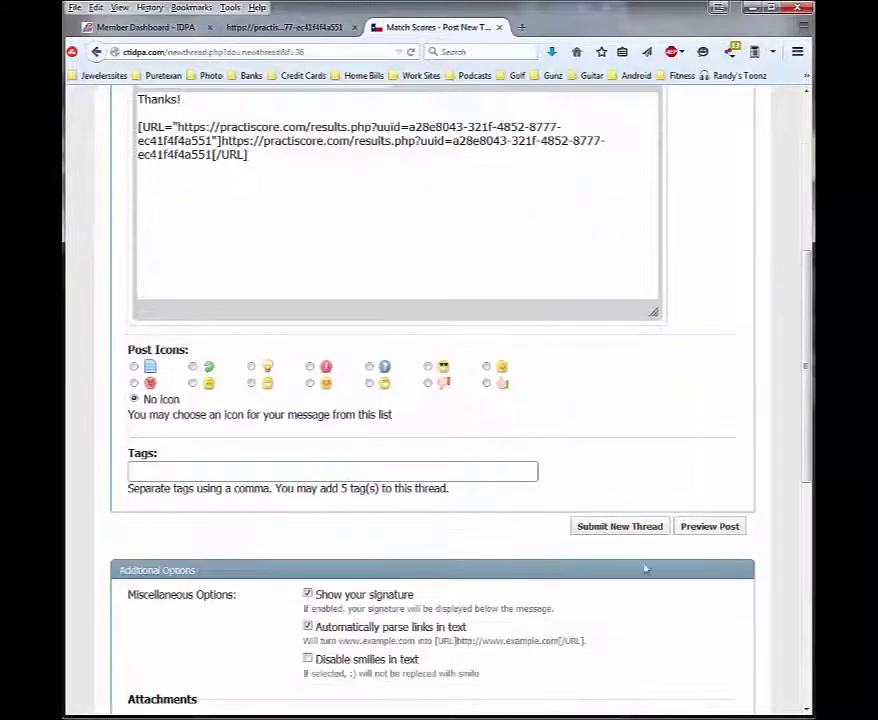
{"action": "left_click", "coordinate": [709, 527]}
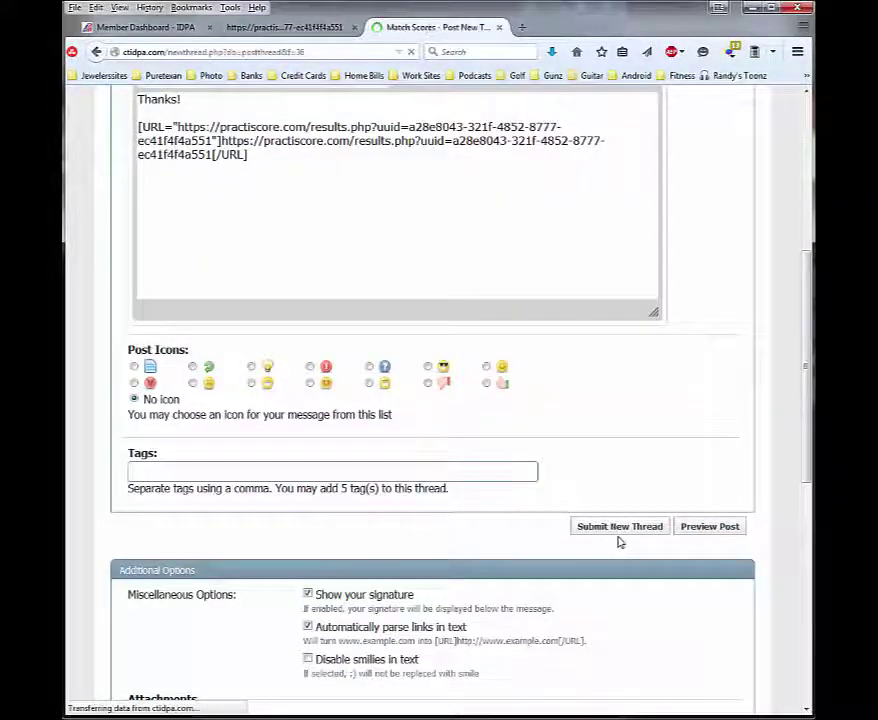
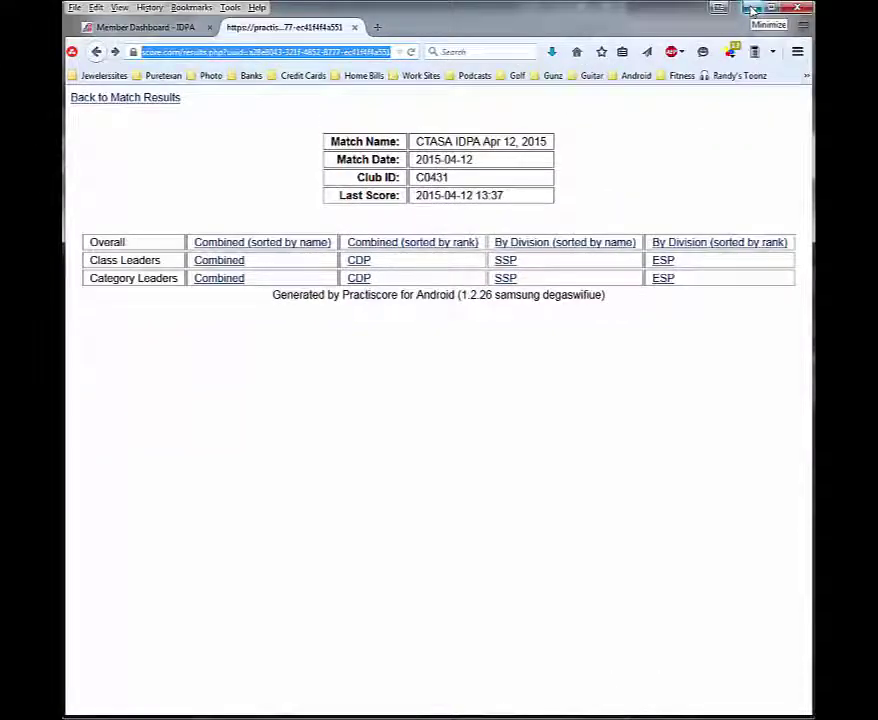
Switch to the PractiScore app in Andy and share the match's RangeLog export through Gmail.
{"action": "left_click", "coordinate": [752, 8]}
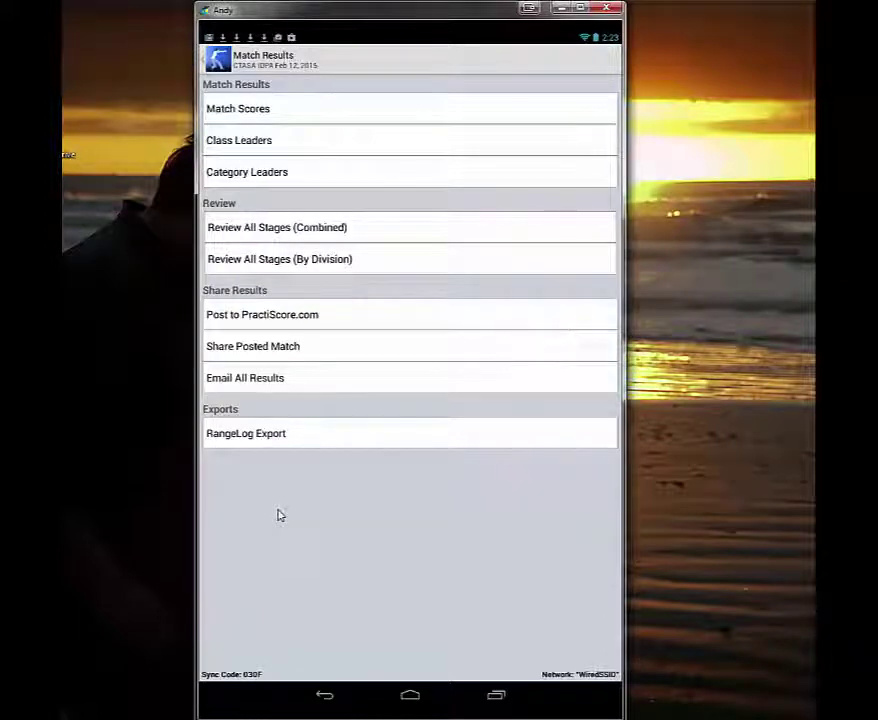
{"action": "left_click", "coordinate": [258, 436]}
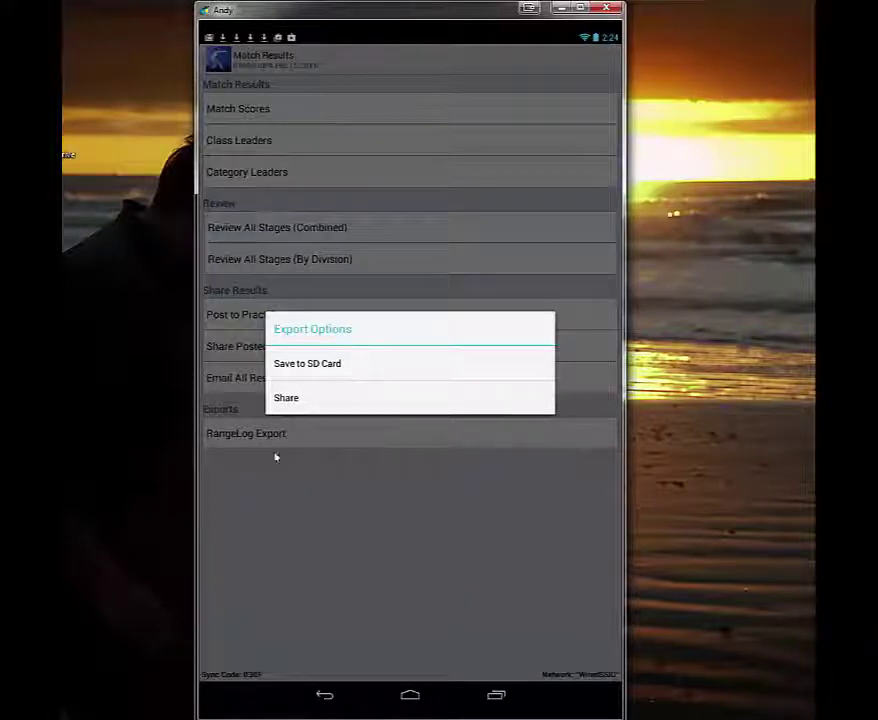
{"action": "left_click", "coordinate": [287, 400]}
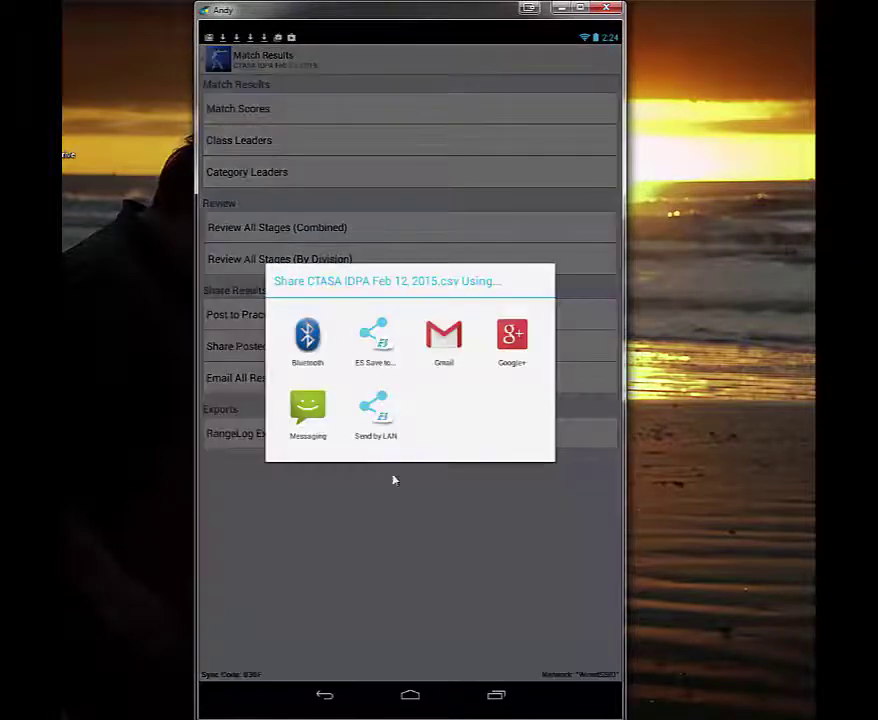
{"action": "left_click", "coordinate": [446, 346]}
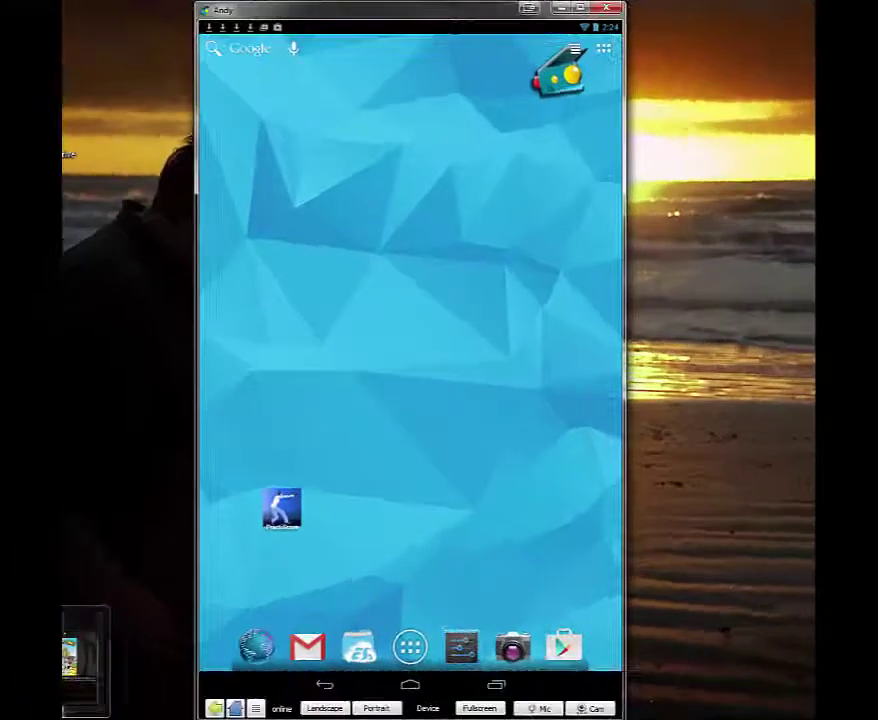
Switch back to Firefox, load mail.google.com to view the "CTASA IDPA Apr 09, 2015 RangeLog Export" message and its attachment, and close the mail.
{"action": "mouse_move", "coordinate": [330, 714]}
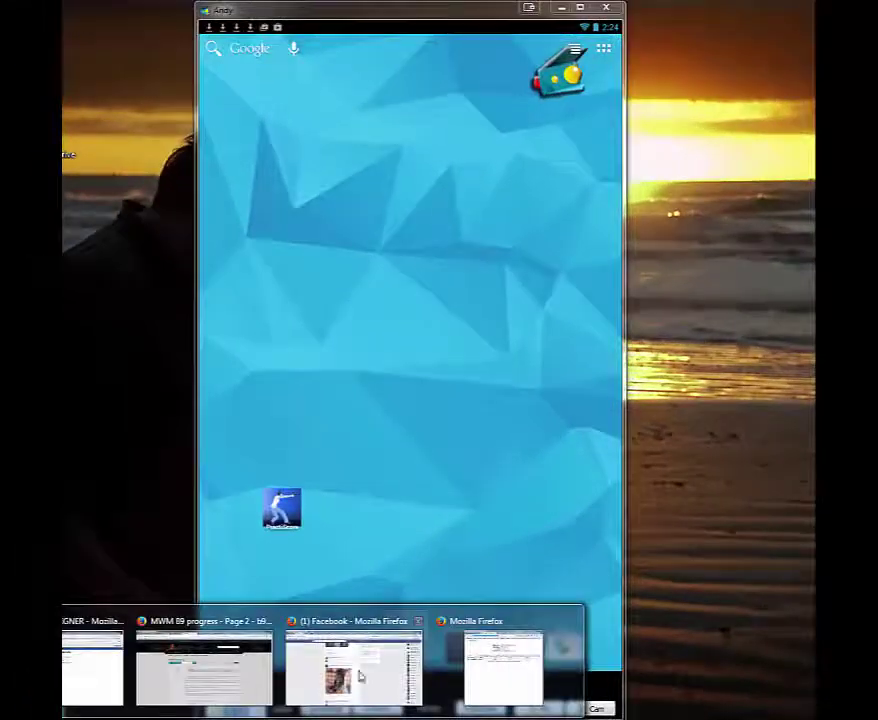
{"action": "left_click", "coordinate": [468, 690]}
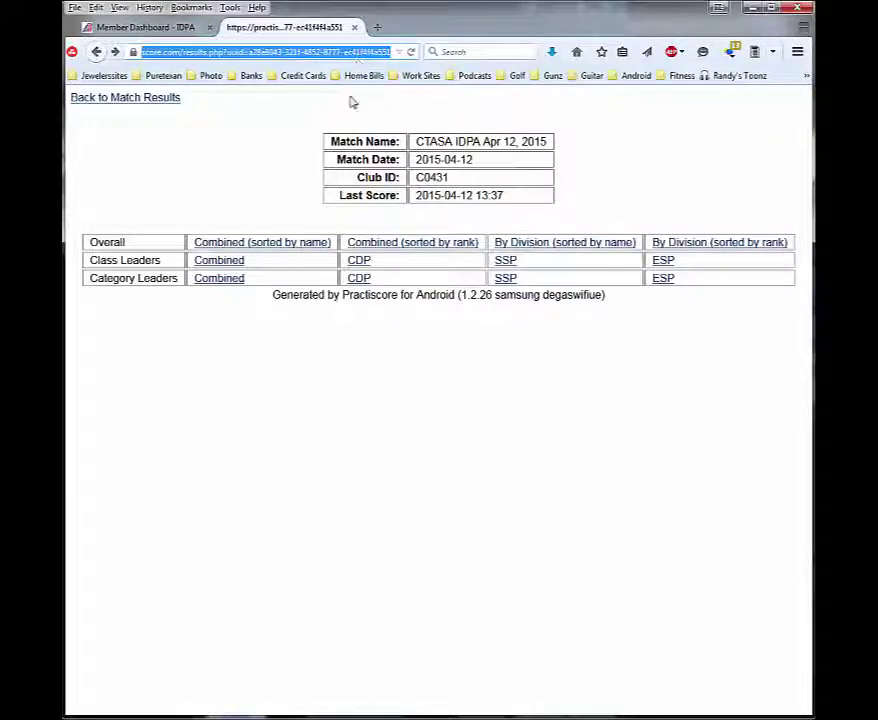
{"action": "type", "text": "mail.google.com/"}
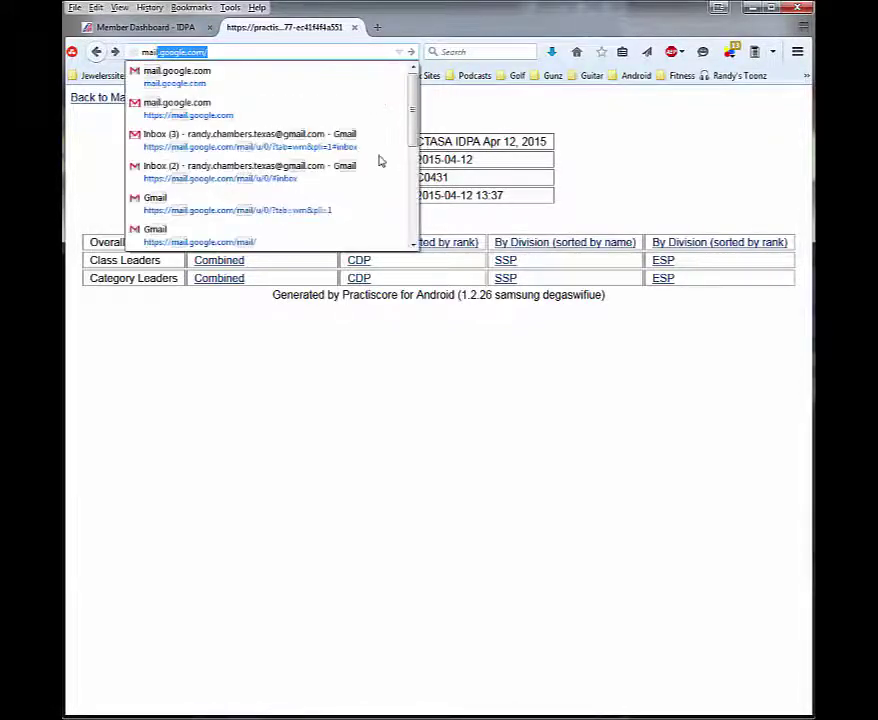
{"action": "left_click", "coordinate": [226, 80]}
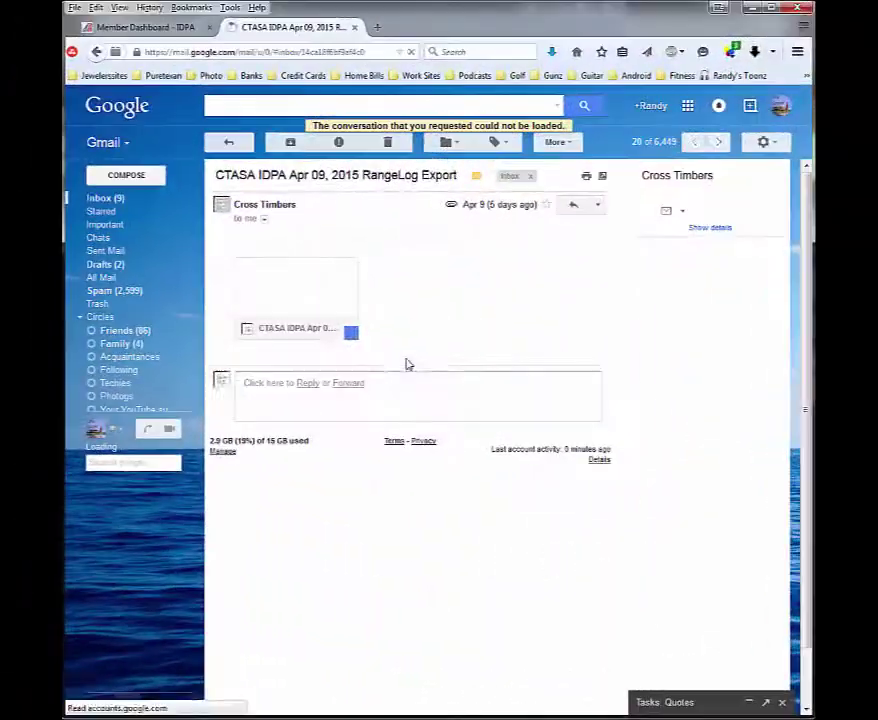
{"action": "mouse_move", "coordinate": [270, 325]}
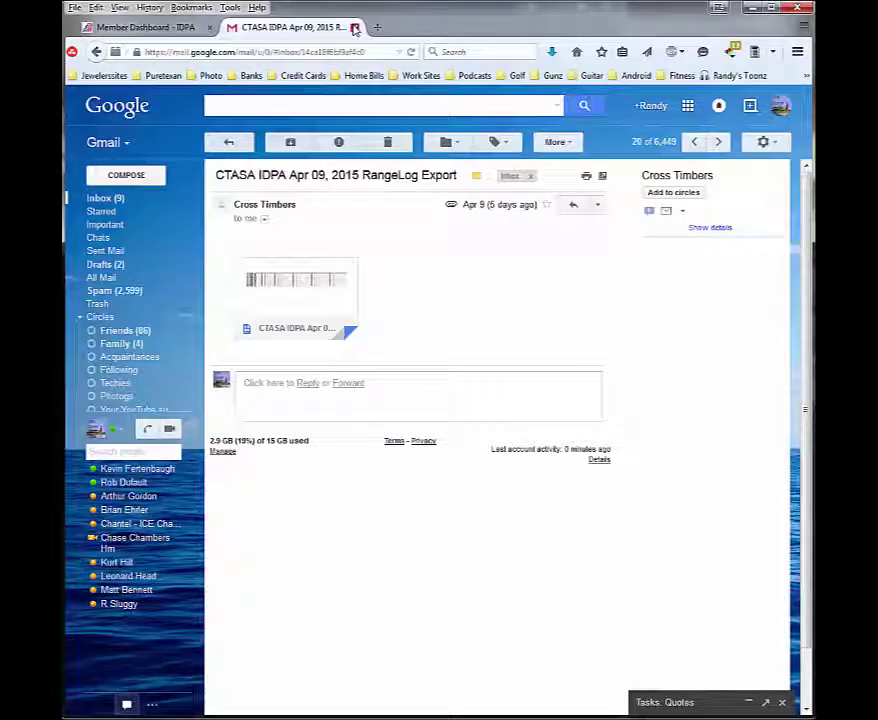
{"action": "left_click", "coordinate": [355, 28]}
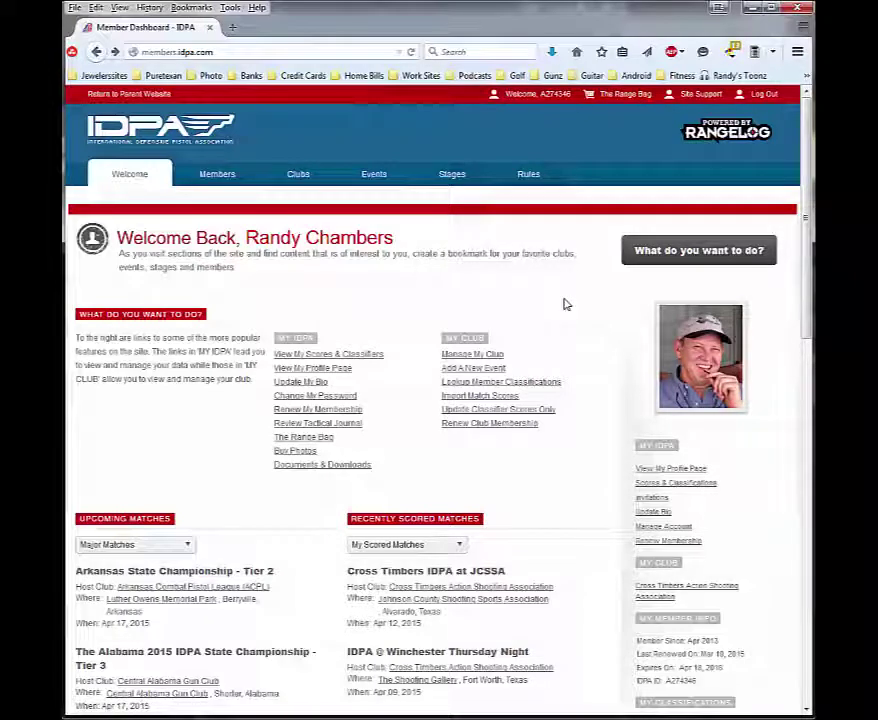
Start adding an upcoming match from the IDPA member dashboard's "What do you want to do?" options.
{"action": "mouse_move", "coordinate": [639, 282]}
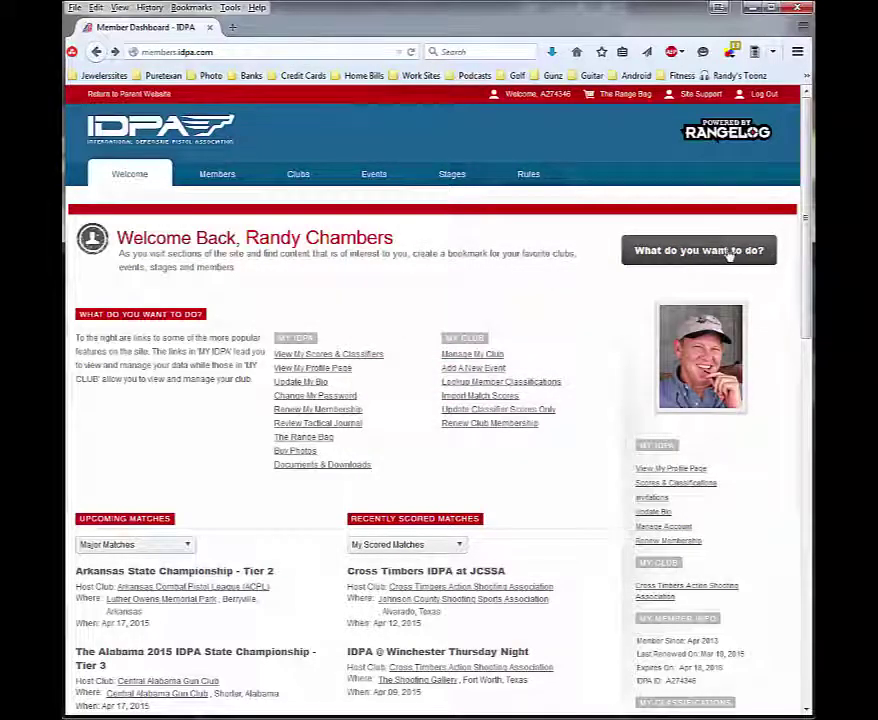
{"action": "left_click", "coordinate": [670, 252]}
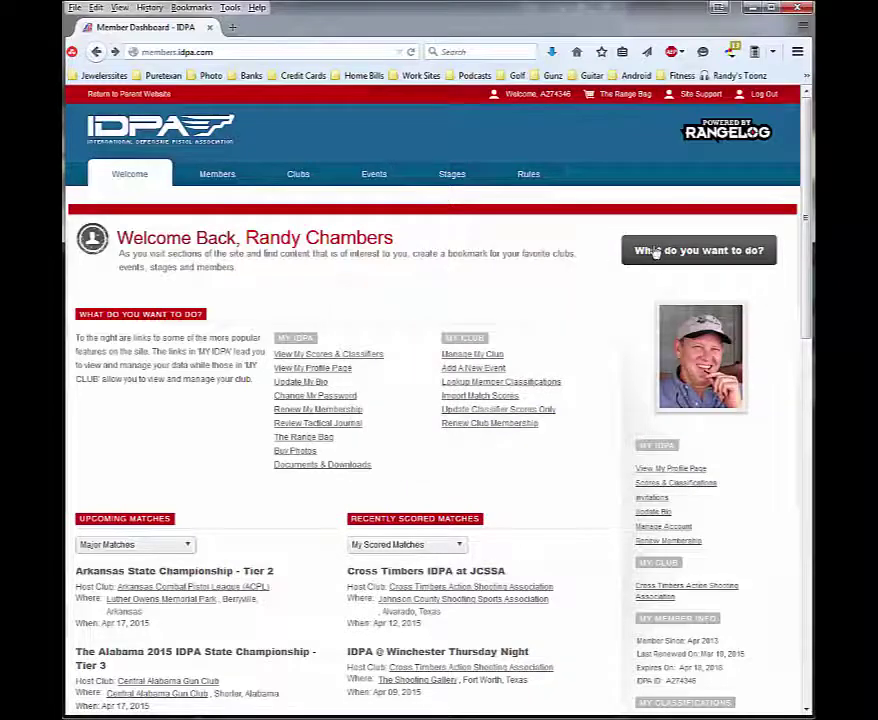
{"action": "left_click", "coordinate": [654, 253]}
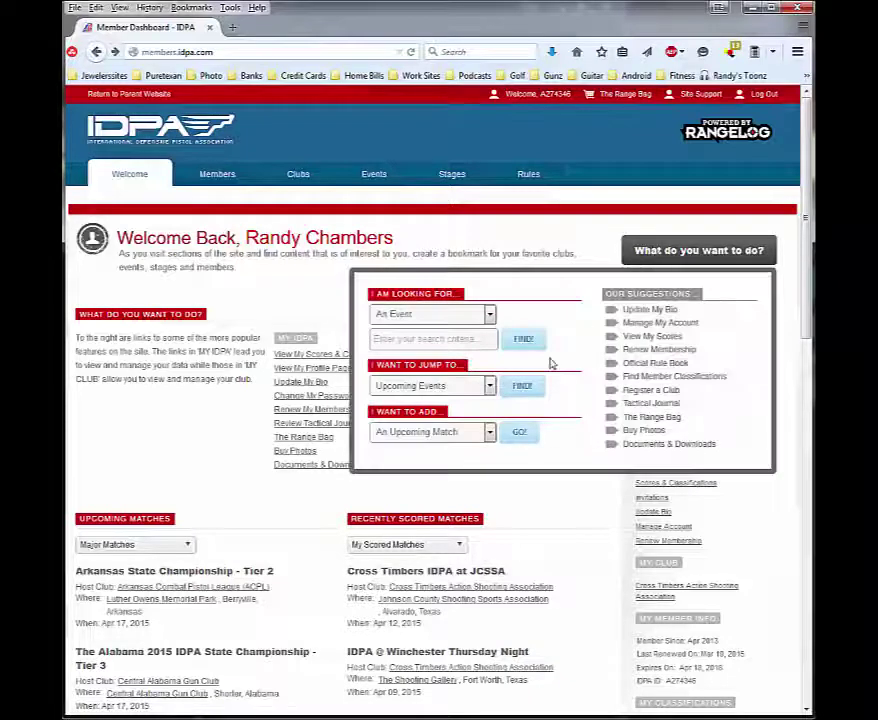
{"action": "left_click", "coordinate": [516, 432]}
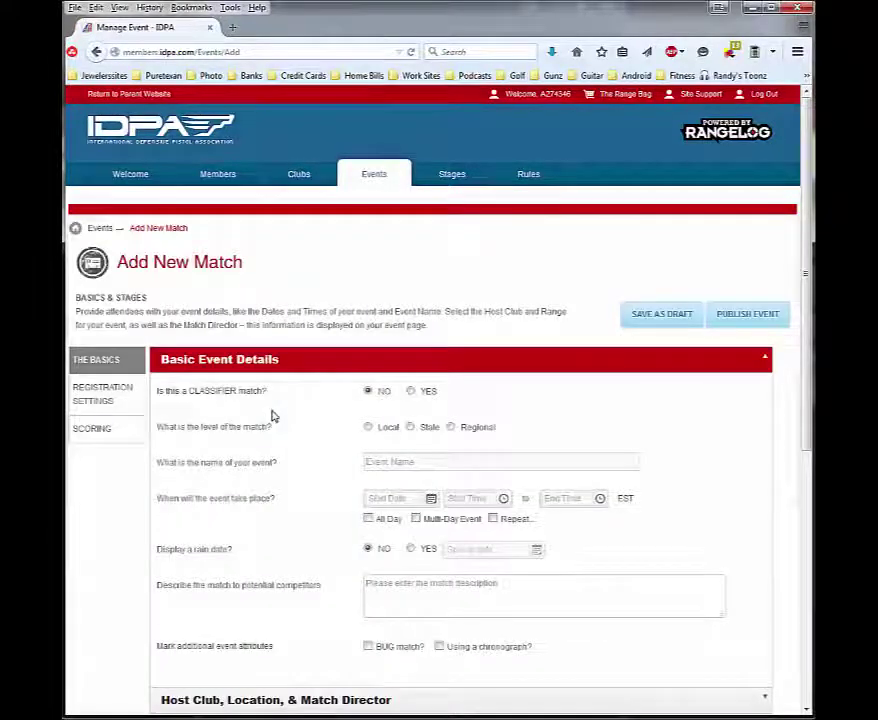
Set the new match's level to Local and name the event "CTASA Thursday Night Winchester".
{"action": "scroll", "coordinate": [688, 443], "scroll_direction": "down", "scroll_amount": 2}
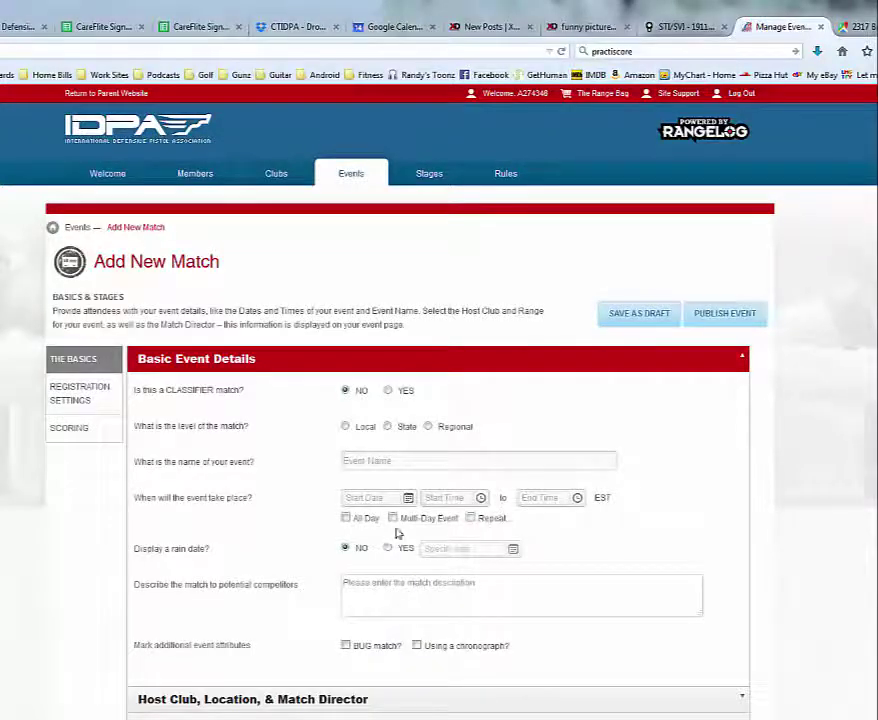
{"action": "left_click", "coordinate": [346, 427]}
{"action": "left_click", "coordinate": [372, 462]}
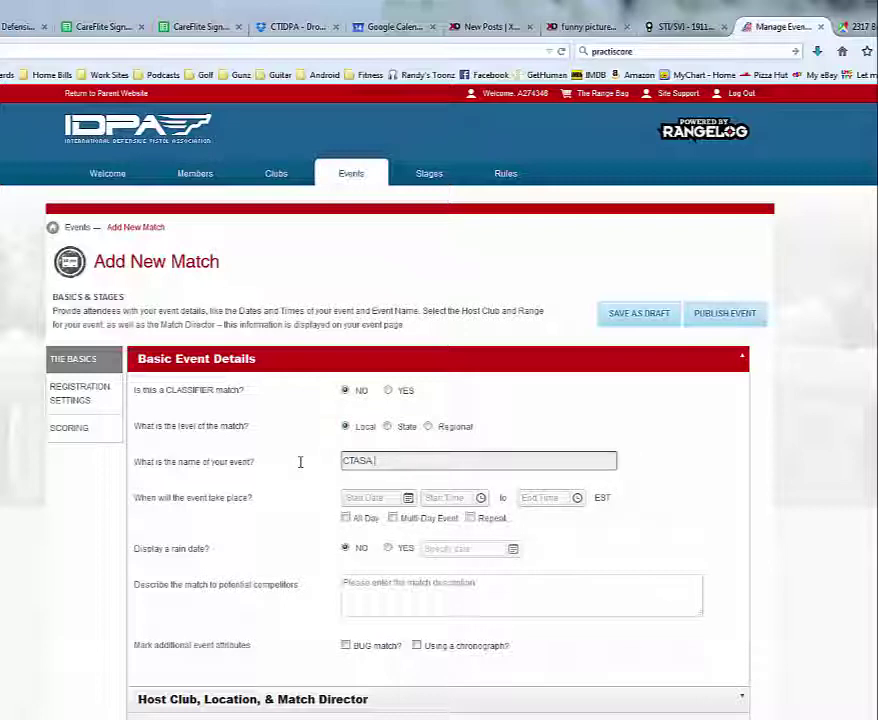
{"action": "type", "text": "CTASA Thursday Night Winchester"}
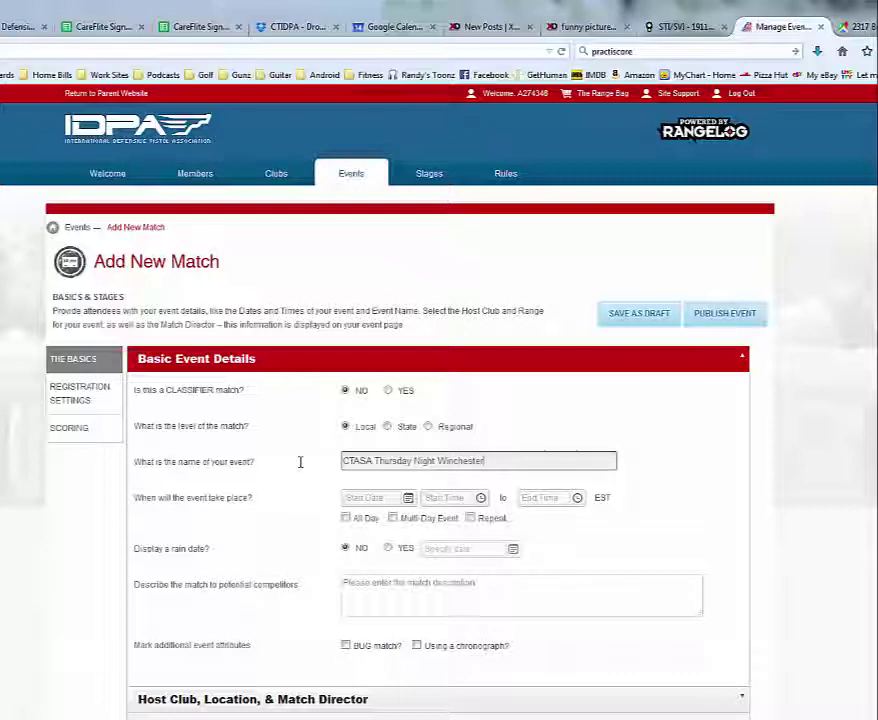
Schedule the match for 4/16/2015 from 6:00 PM to 9:00 PM.
{"action": "left_click", "coordinate": [408, 499]}
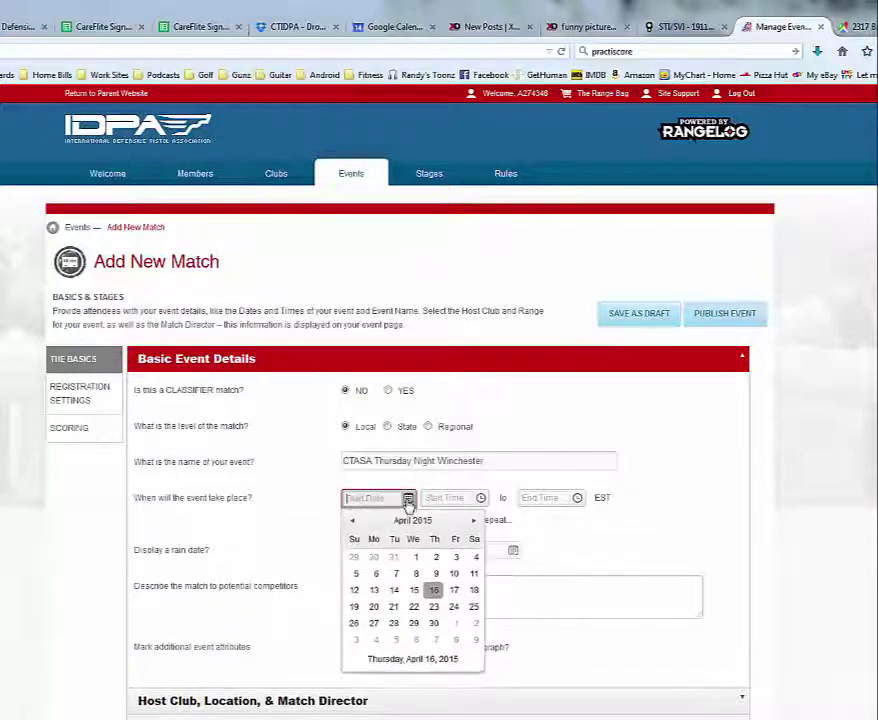
{"action": "left_click", "coordinate": [434, 591]}
{"action": "left_click", "coordinate": [481, 498]}
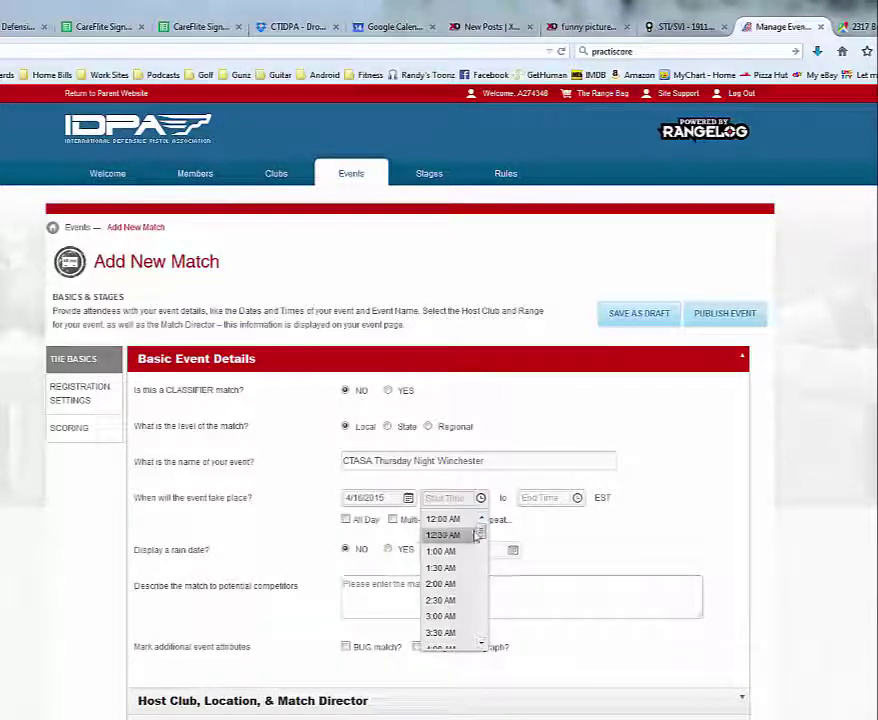
{"action": "scroll", "coordinate": [473, 594], "scroll_direction": "down", "scroll_amount": 5}
{"action": "scroll", "coordinate": [473, 596], "scroll_direction": "down", "scroll_amount": 5}
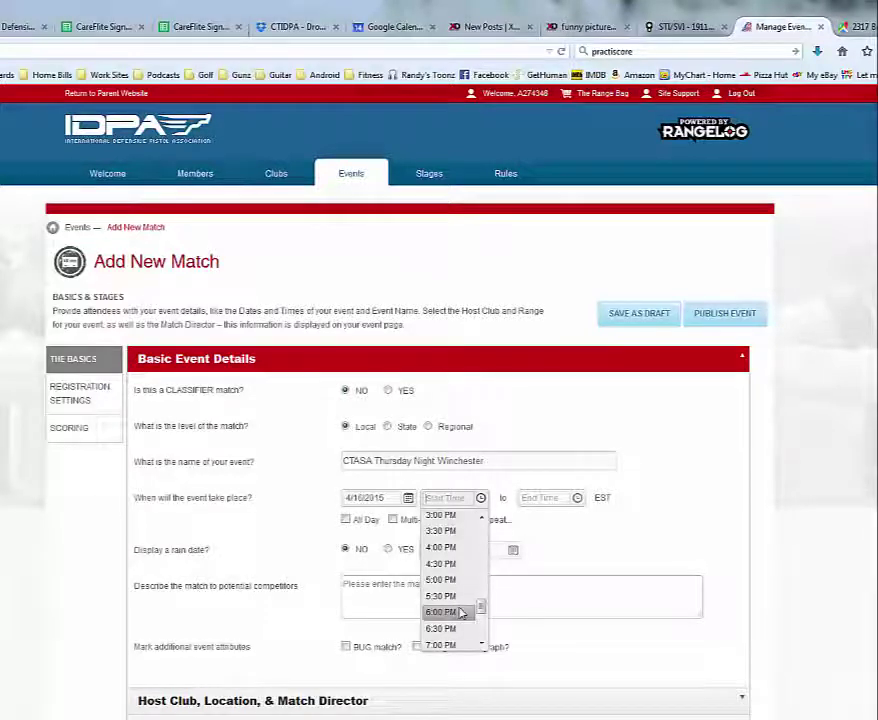
{"action": "left_click", "coordinate": [441, 612]}
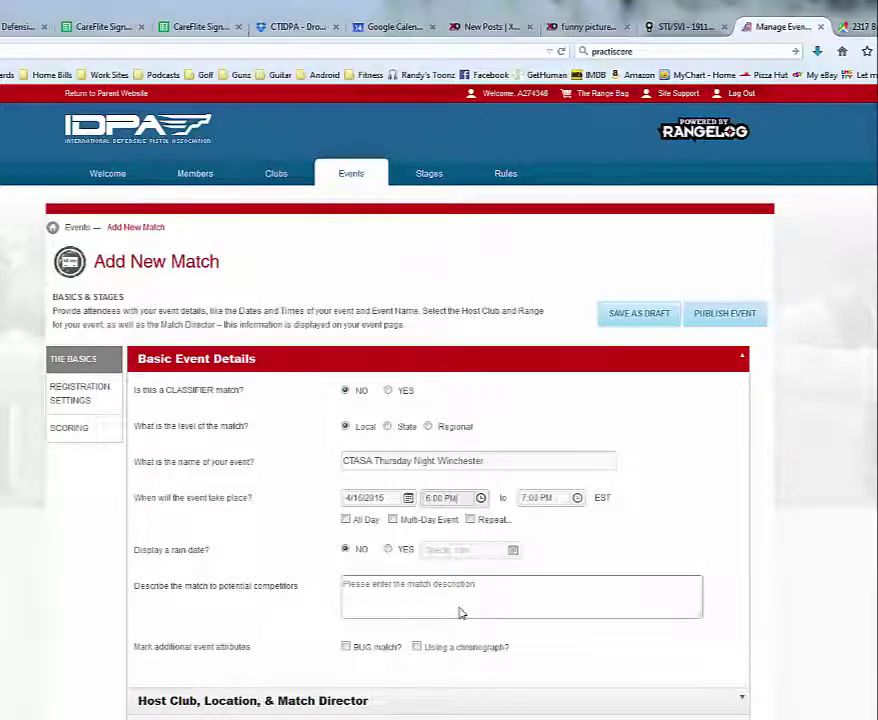
{"action": "left_click", "coordinate": [577, 497]}
{"action": "scroll", "coordinate": [561, 588], "scroll_direction": "down", "scroll_amount": 3}
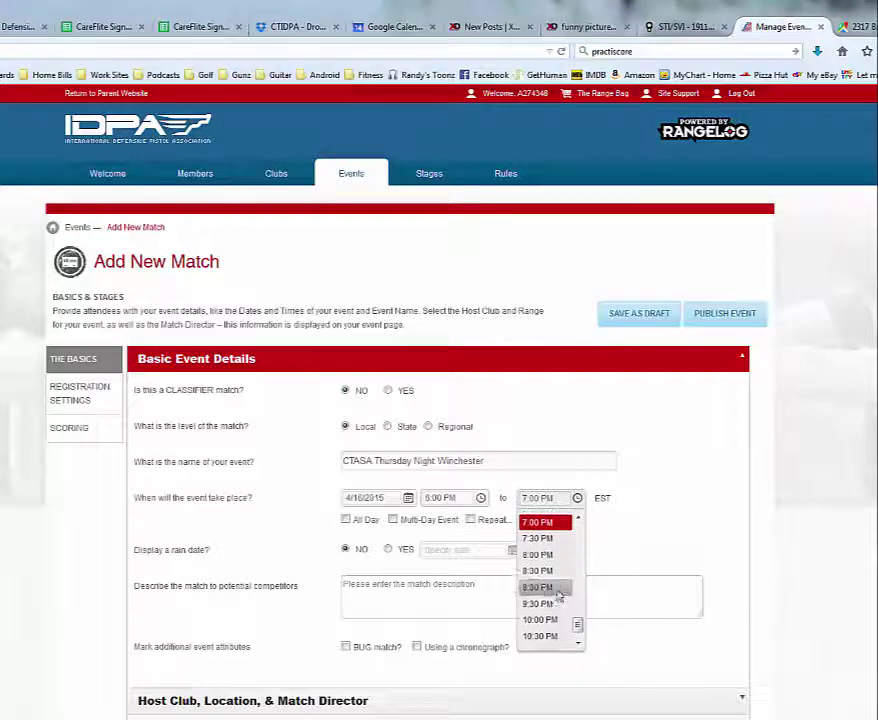
{"action": "left_click", "coordinate": [543, 590]}
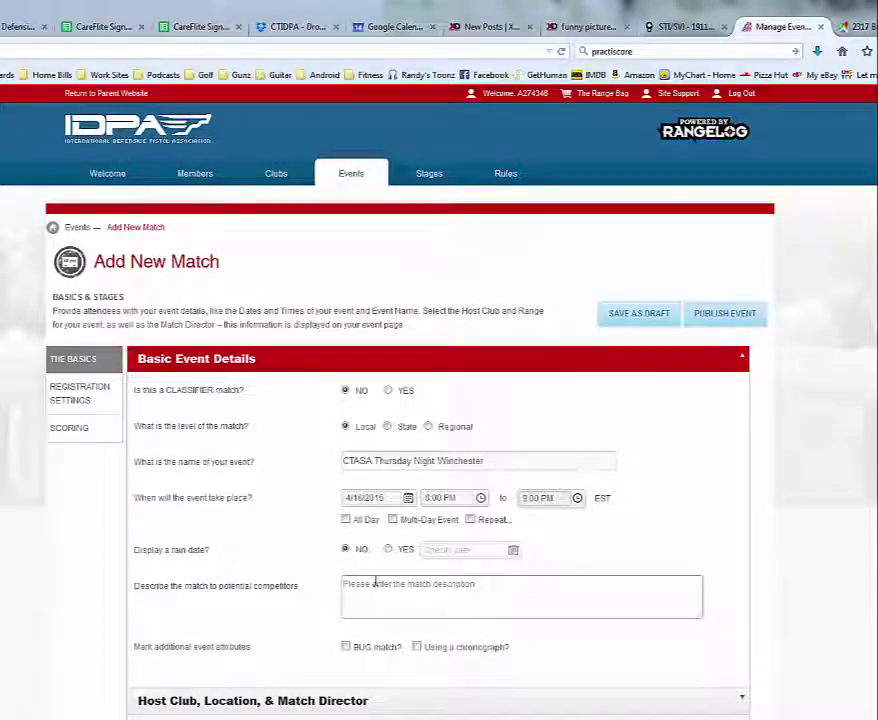
Try to make the match recur weekly with an end date of 4/16/2016.
{"action": "left_click", "coordinate": [471, 521]}
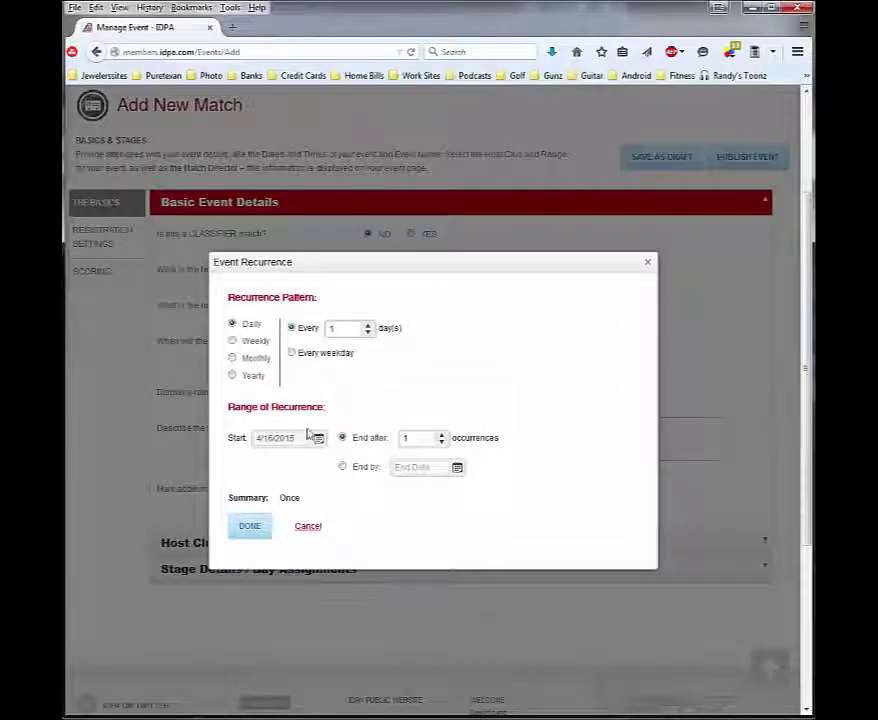
{"action": "left_click", "coordinate": [234, 342]}
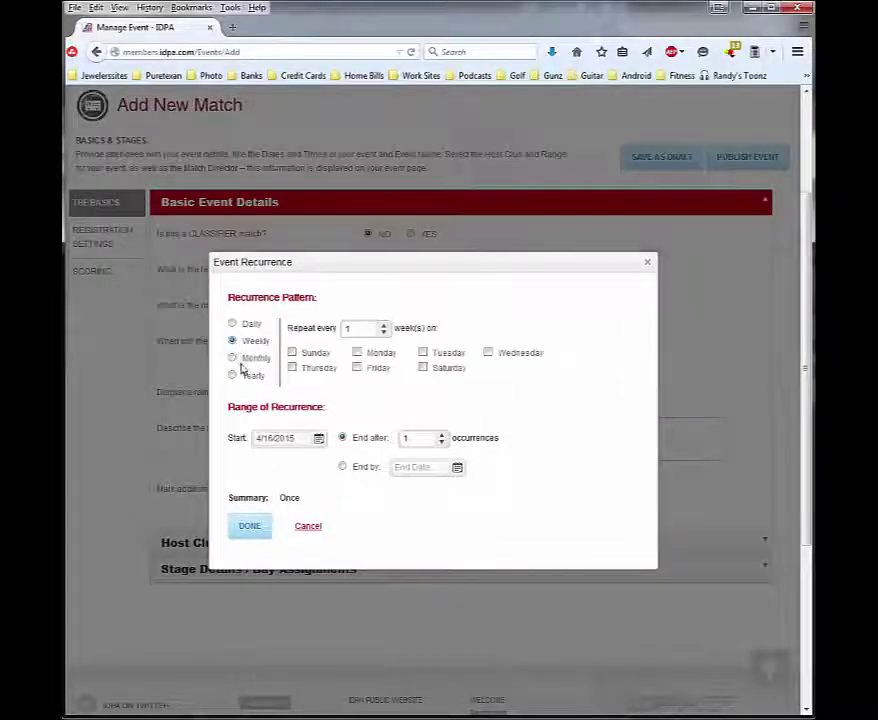
{"action": "left_click", "coordinate": [457, 468]}
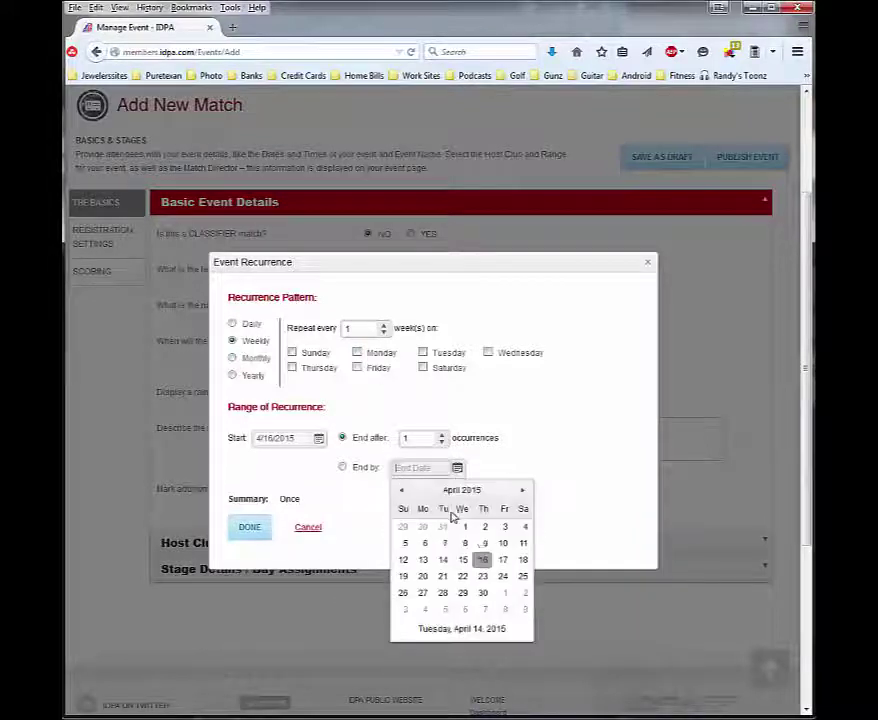
{"action": "left_click", "coordinate": [483, 562]}
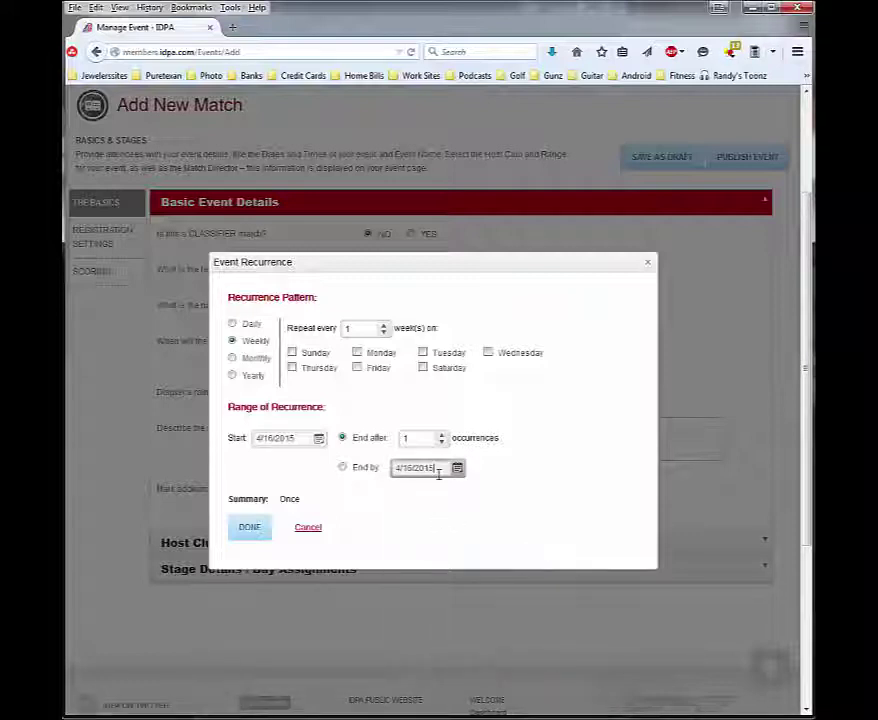
{"action": "key", "text": "BackSpace"}
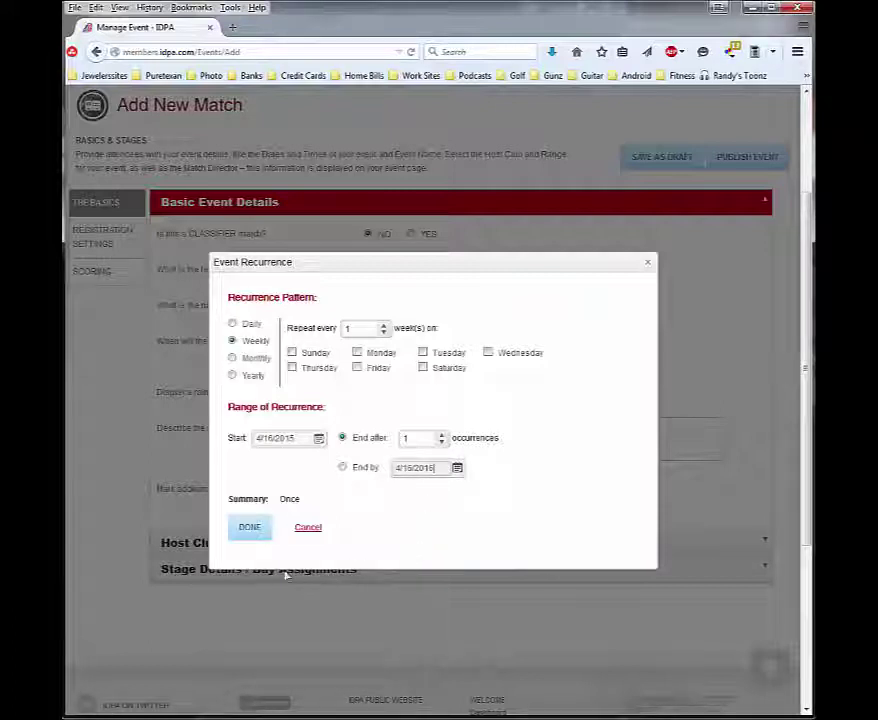
{"action": "left_click", "coordinate": [308, 528]}
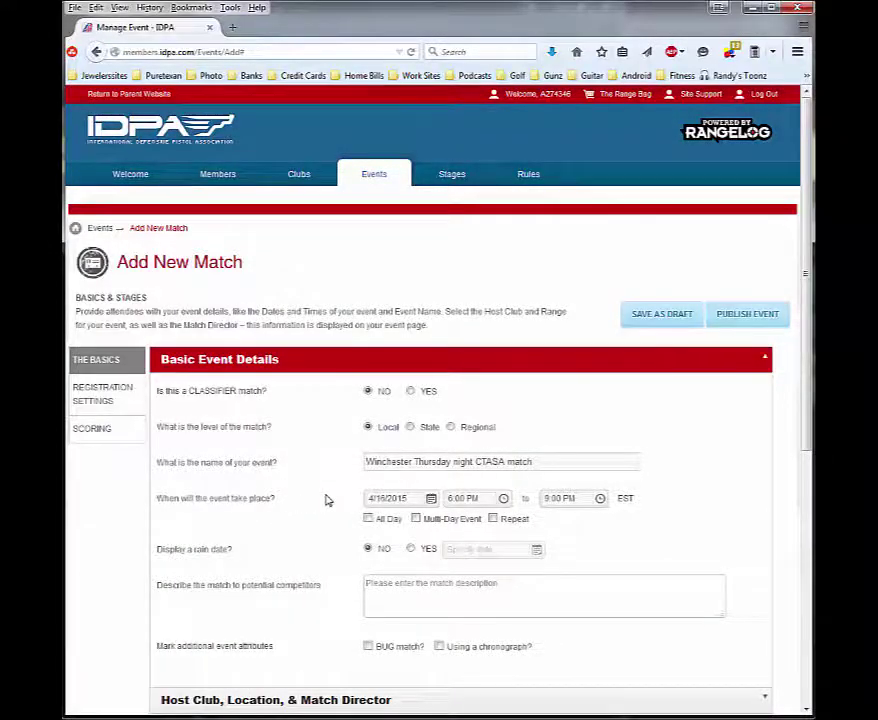
Leave the new match form and open the score import for a recent match from the dashboard's "What do you want to do?" options.
{"action": "scroll", "coordinate": [321, 492], "scroll_direction": "down", "scroll_amount": 1}
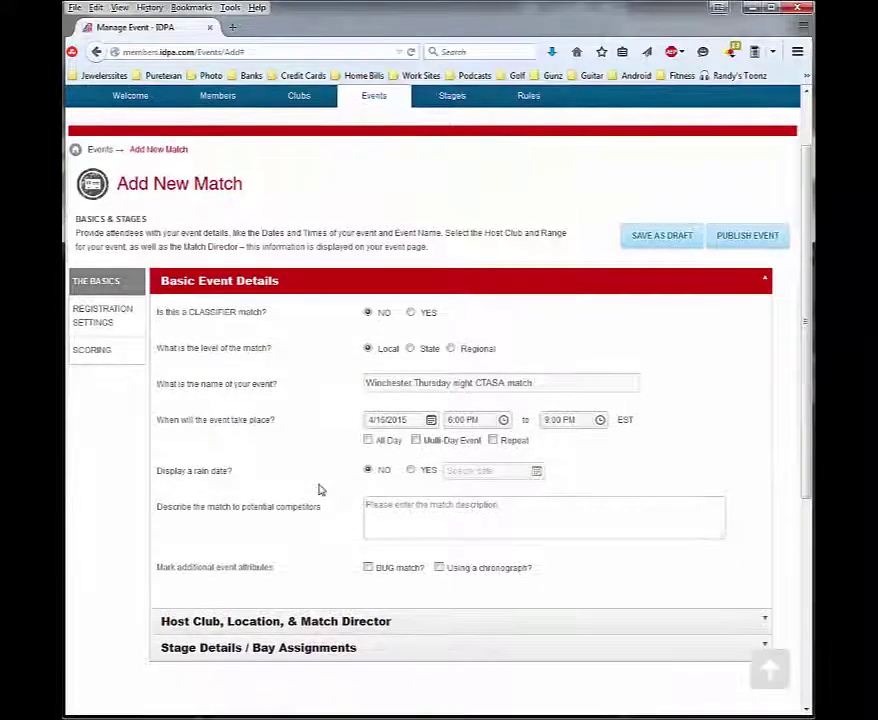
{"action": "scroll", "coordinate": [320, 488], "scroll_direction": "up", "scroll_amount": 1}
{"action": "left_click", "coordinate": [533, 94]}
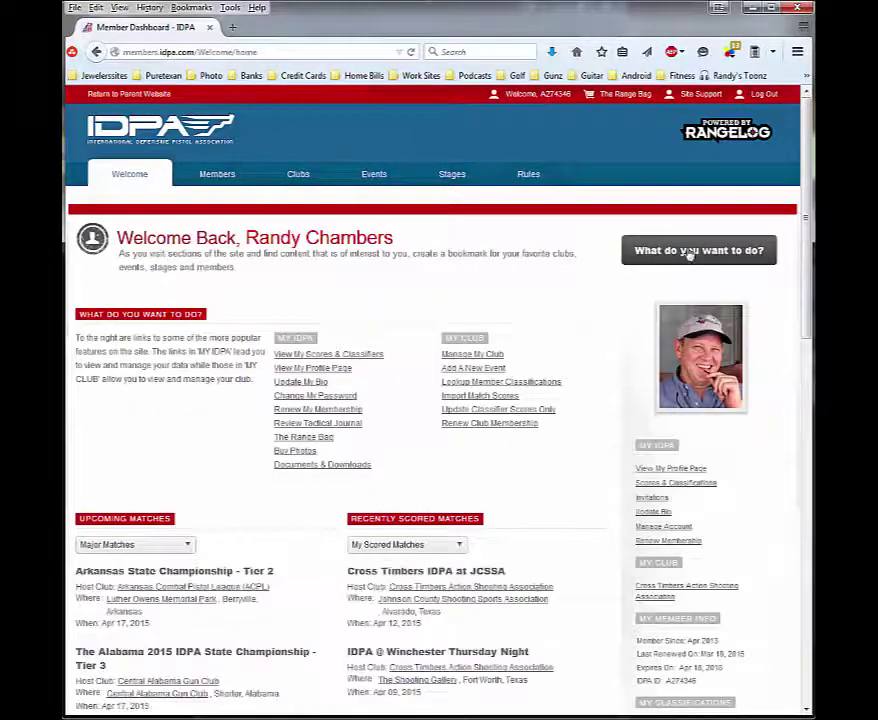
{"action": "left_click", "coordinate": [688, 252]}
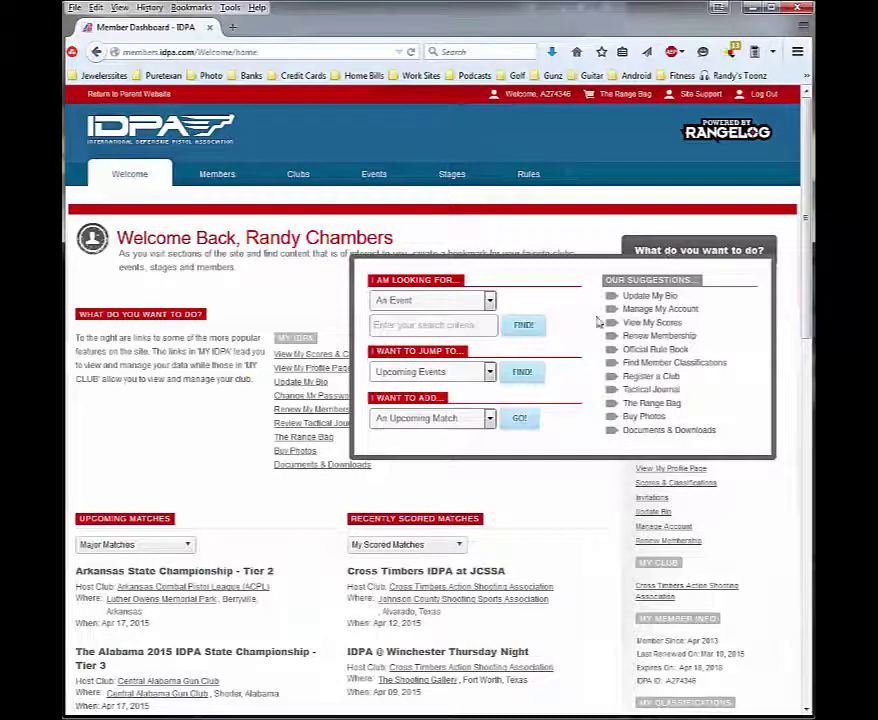
{"action": "left_click", "coordinate": [490, 418]}
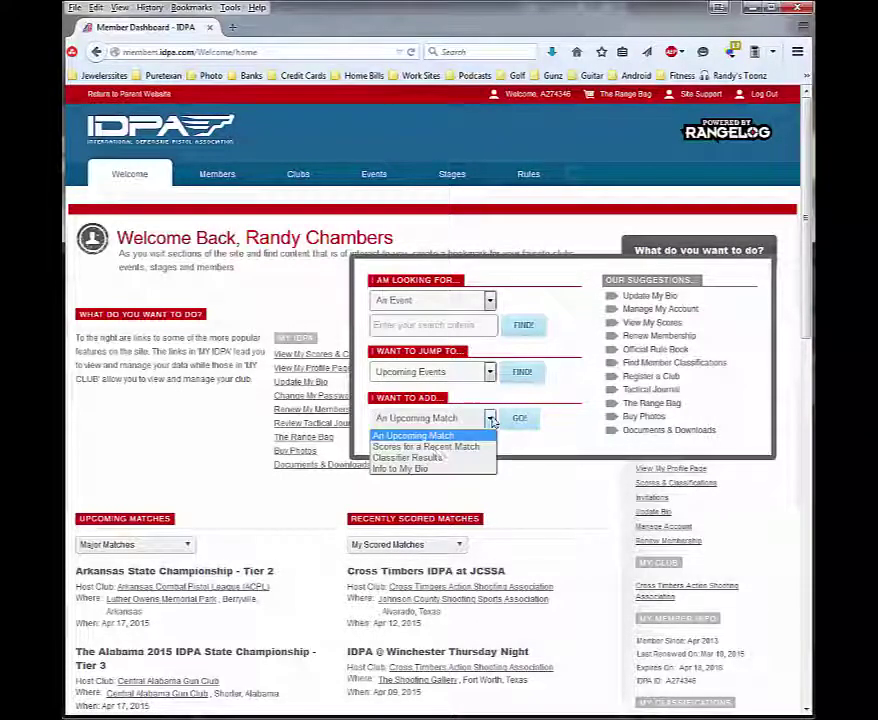
{"action": "left_click", "coordinate": [416, 447]}
{"action": "left_click", "coordinate": [521, 422]}
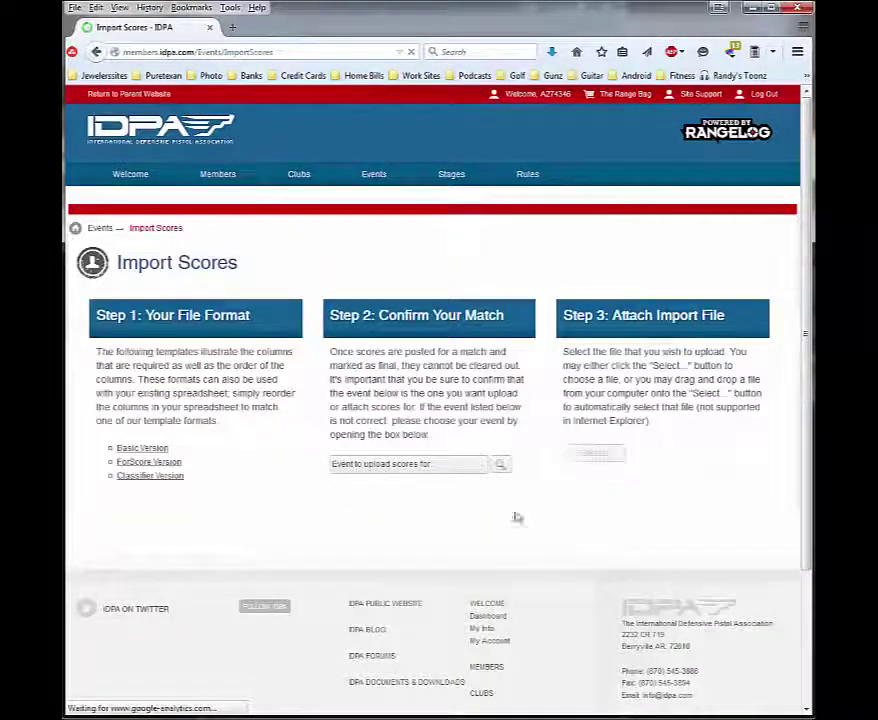
Select the IDPA at JCSSA (4th Saturdays) match of Mar 28, 2015 as the event to upload scores for.
{"action": "left_click", "coordinate": [500, 466]}
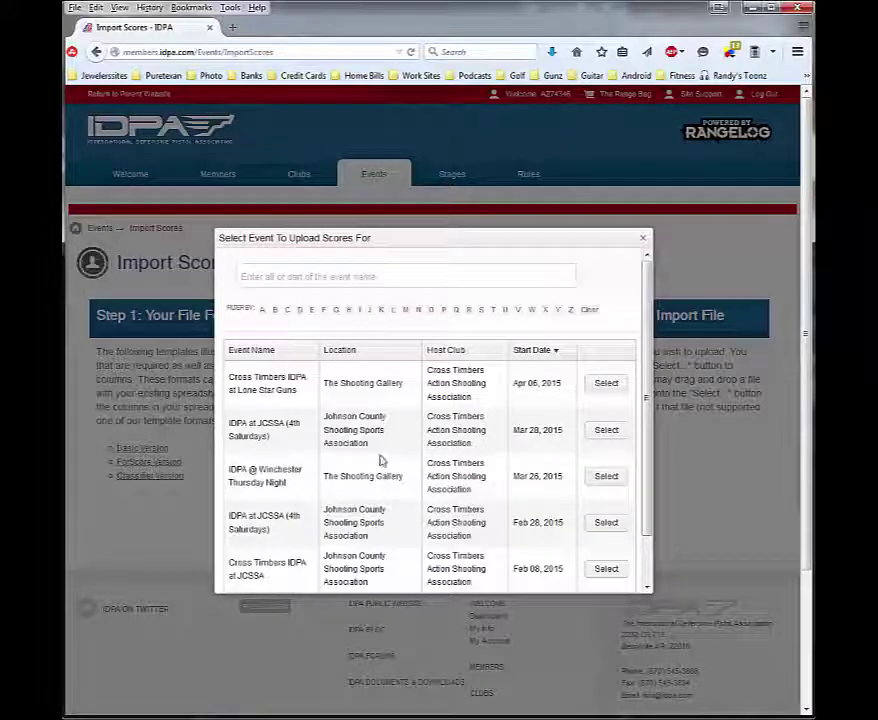
{"action": "left_click", "coordinate": [605, 431]}
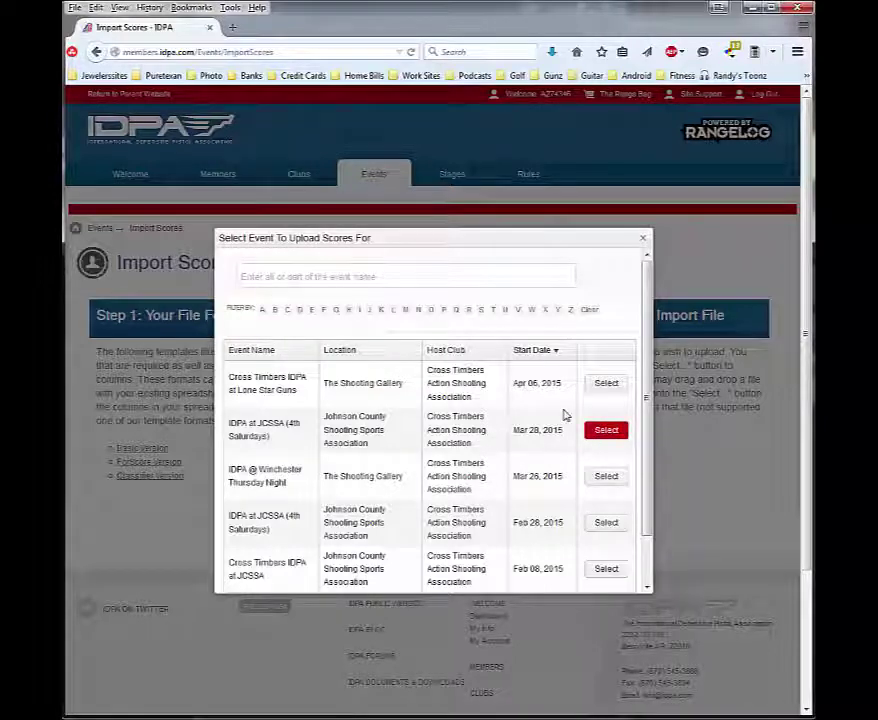
{"action": "left_click", "coordinate": [602, 431]}
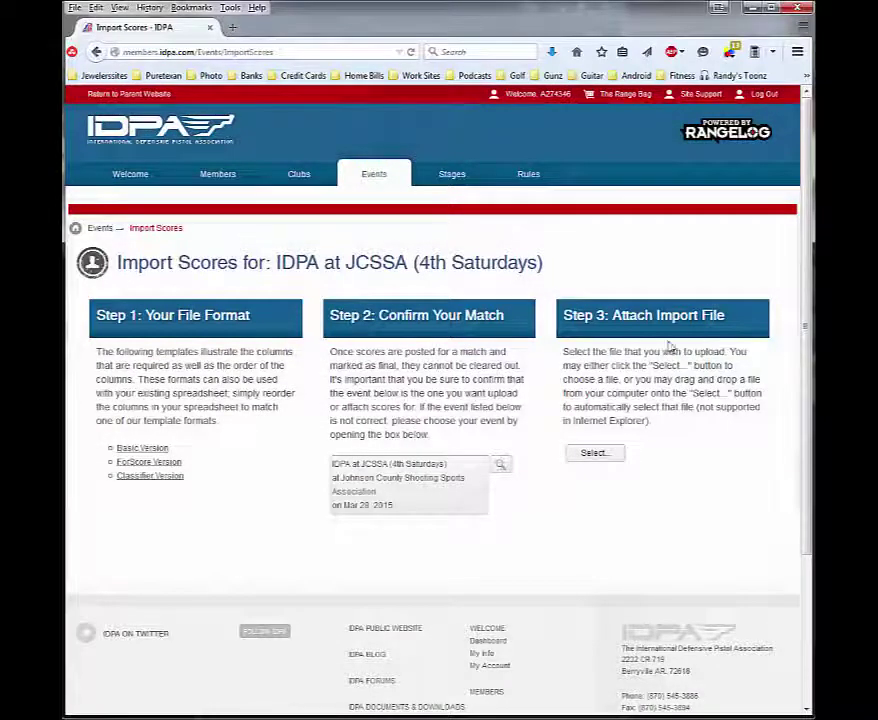
Attach "C0431 IDPA Apr 16, 2015.csv" and import its scores for the IDPA @ Winchester Thursday Night match.
{"action": "left_click", "coordinate": [593, 453]}
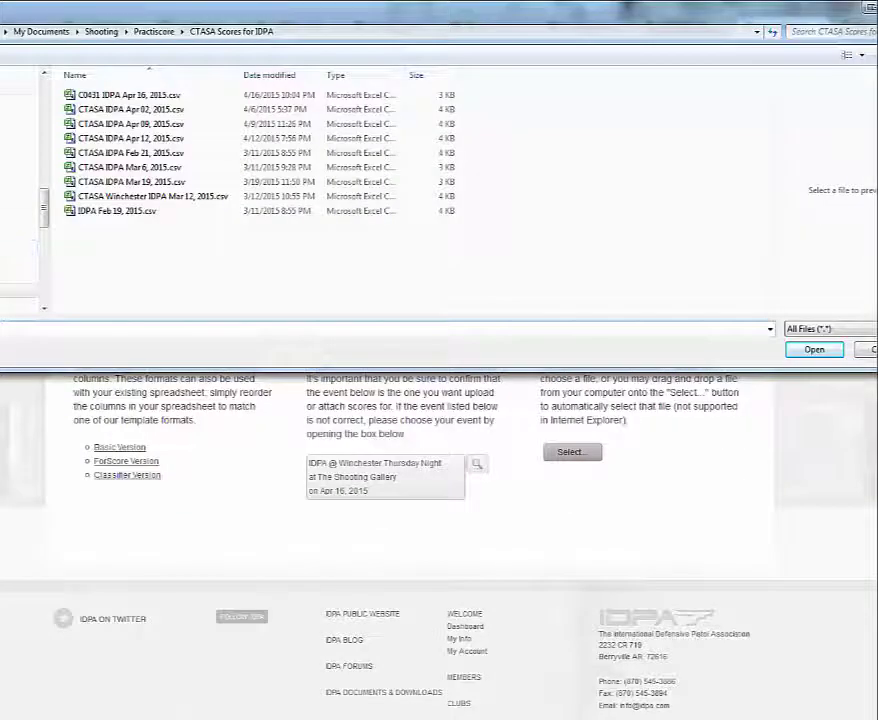
{"action": "left_click", "coordinate": [105, 97]}
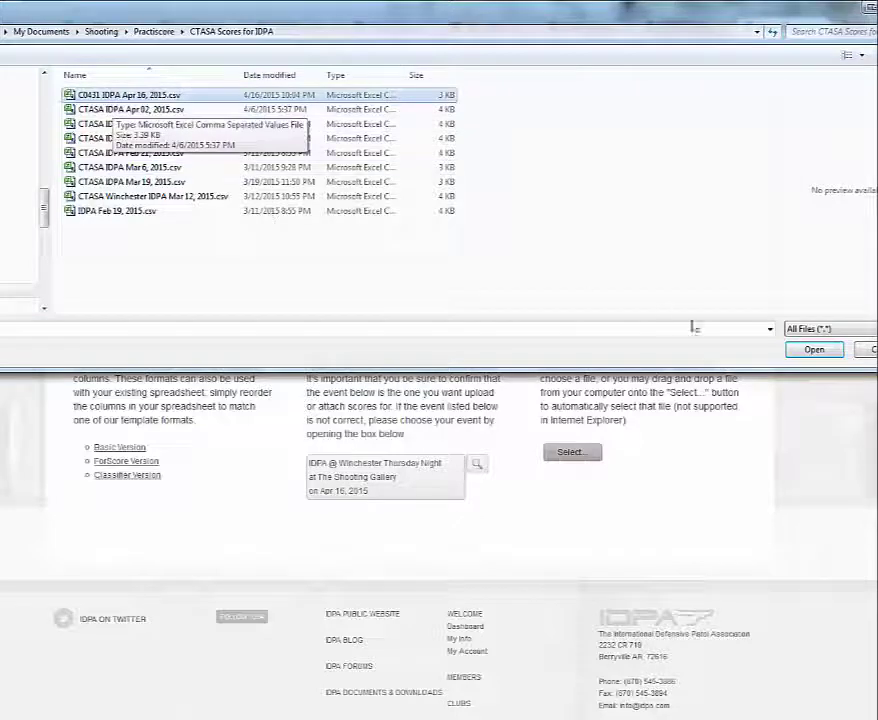
{"action": "left_click", "coordinate": [815, 350]}
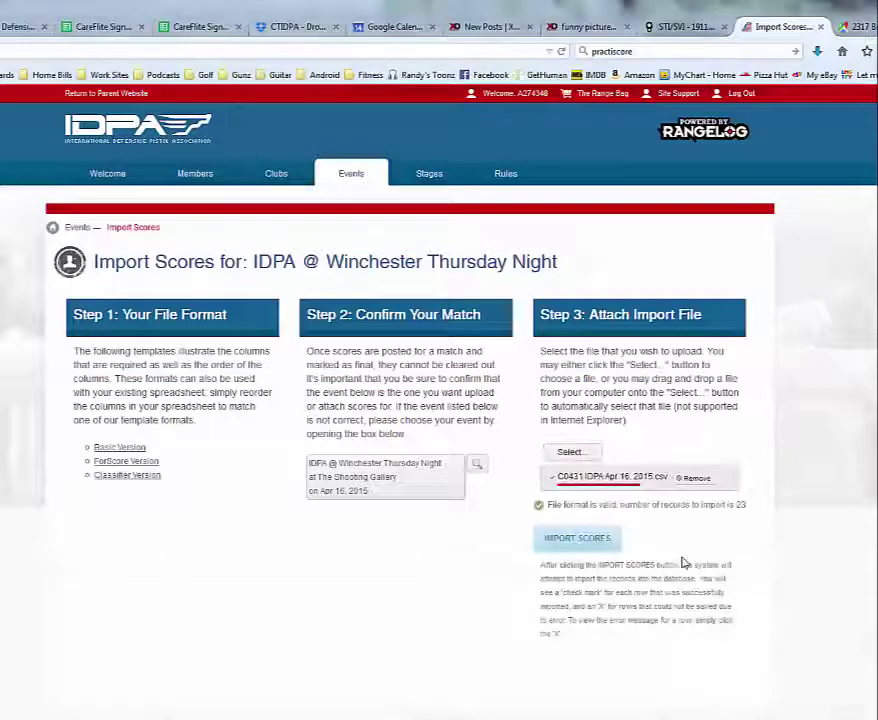
{"action": "left_click", "coordinate": [592, 541]}
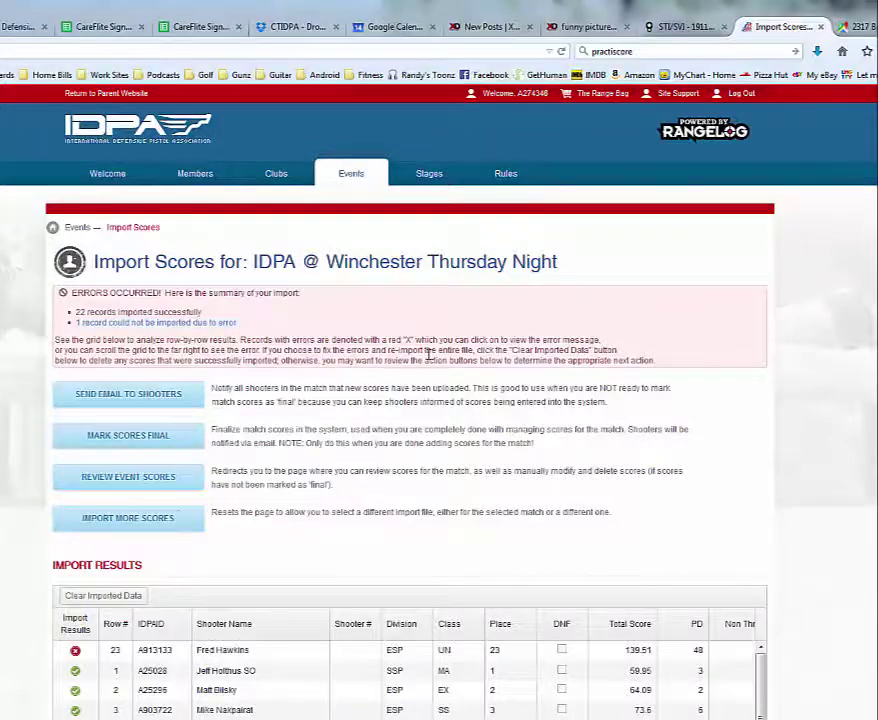
View the error details for the failed row 23 in the import results and dismiss them.
{"action": "scroll", "coordinate": [192, 529], "scroll_direction": "down", "scroll_amount": 3}
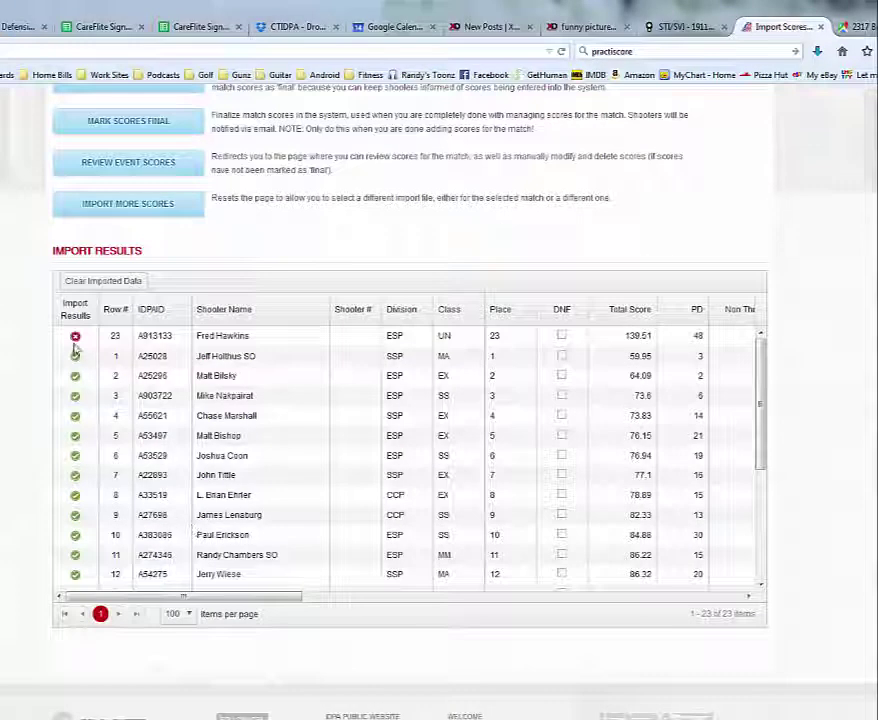
{"action": "left_click", "coordinate": [75, 338]}
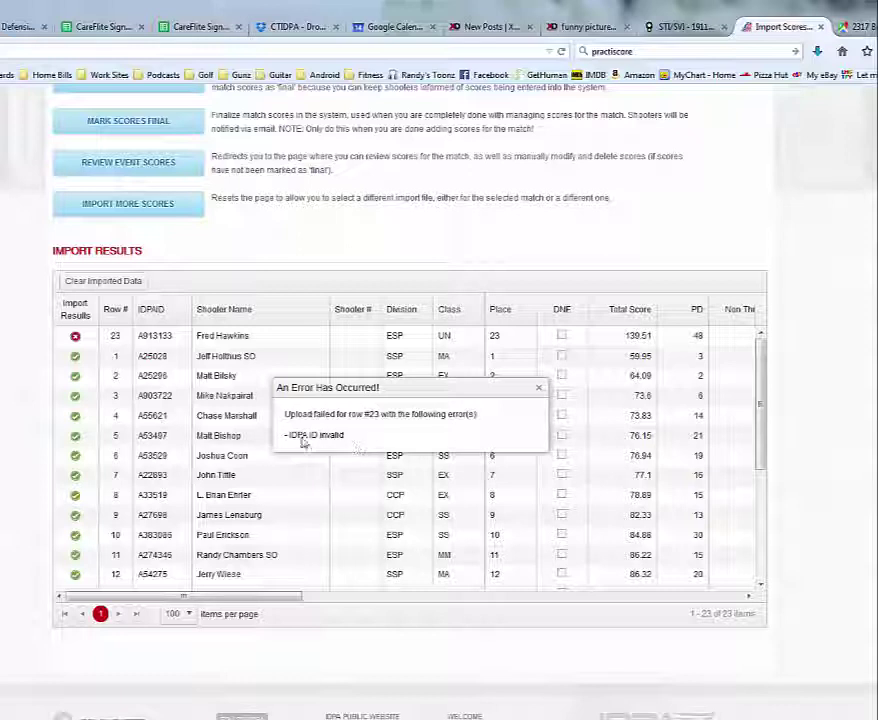
{"action": "left_click", "coordinate": [539, 387]}
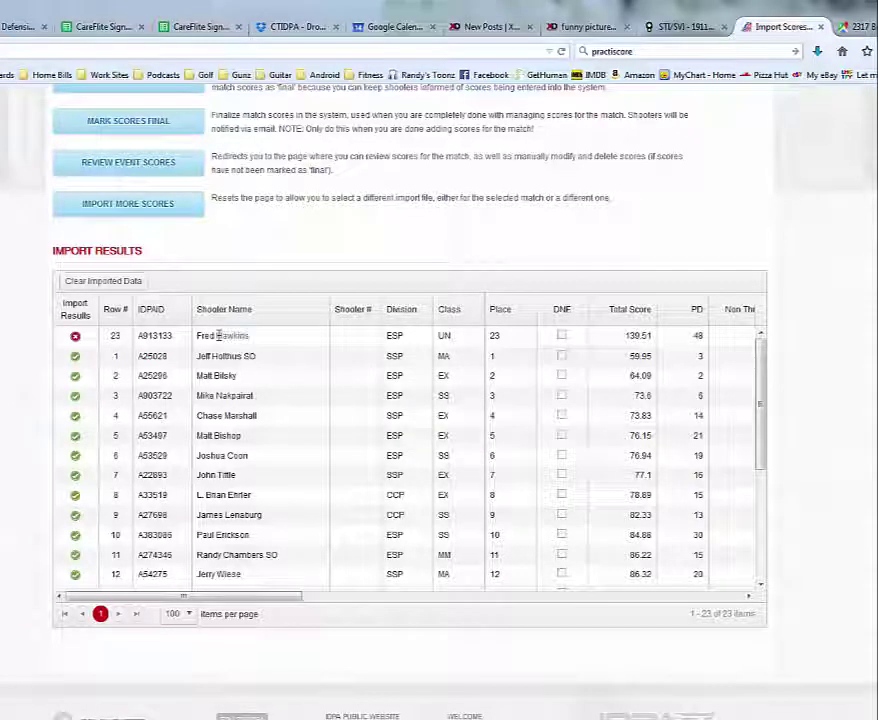
Copy the last name of the shooter in row 23 and open the member directory in a new tab.
{"action": "right_click", "coordinate": [218, 335]}
{"action": "left_click", "coordinate": [250, 346]}
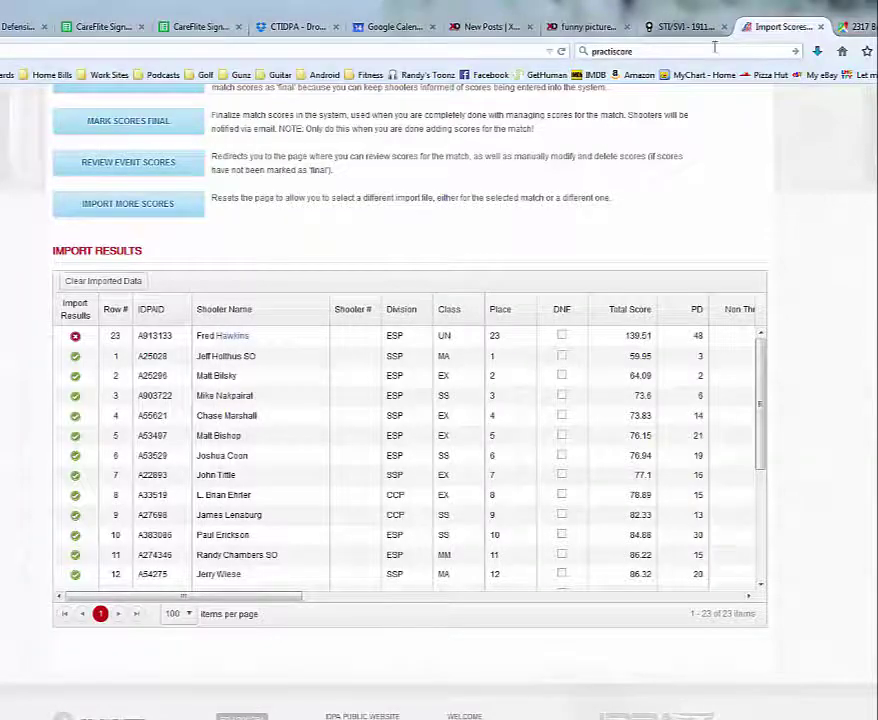
{"action": "scroll", "coordinate": [369, 221], "scroll_direction": "up", "scroll_amount": 5}
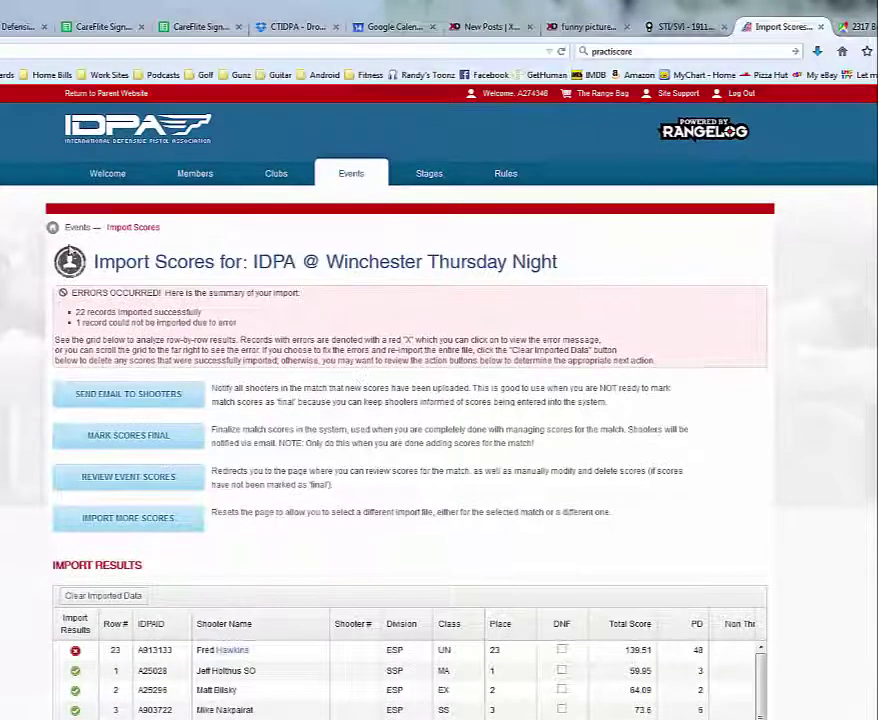
{"action": "right_click", "coordinate": [205, 178]}
{"action": "left_click", "coordinate": [245, 183]}
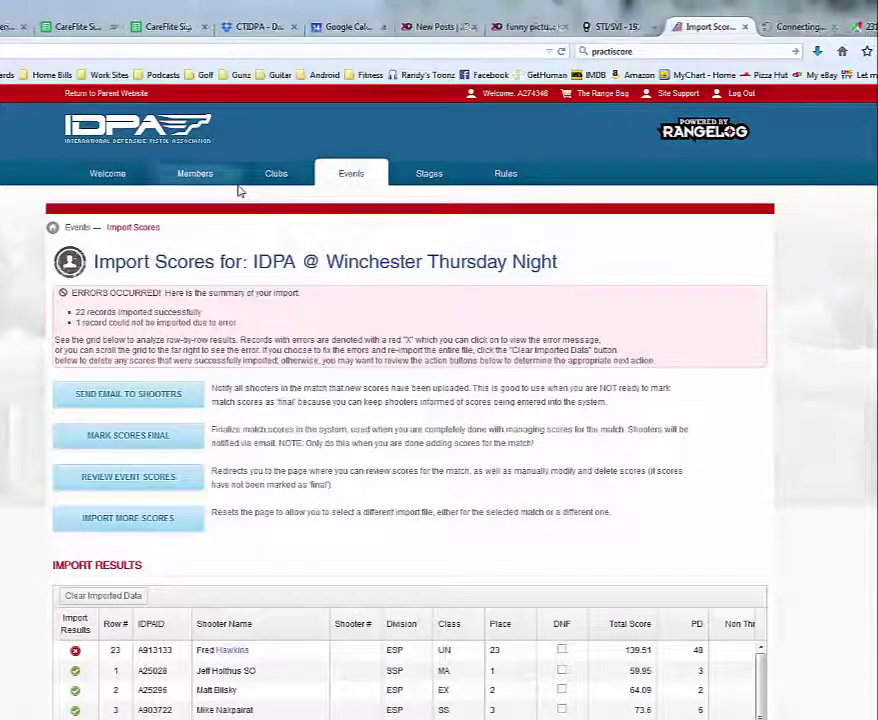
{"action": "left_click", "coordinate": [805, 27]}
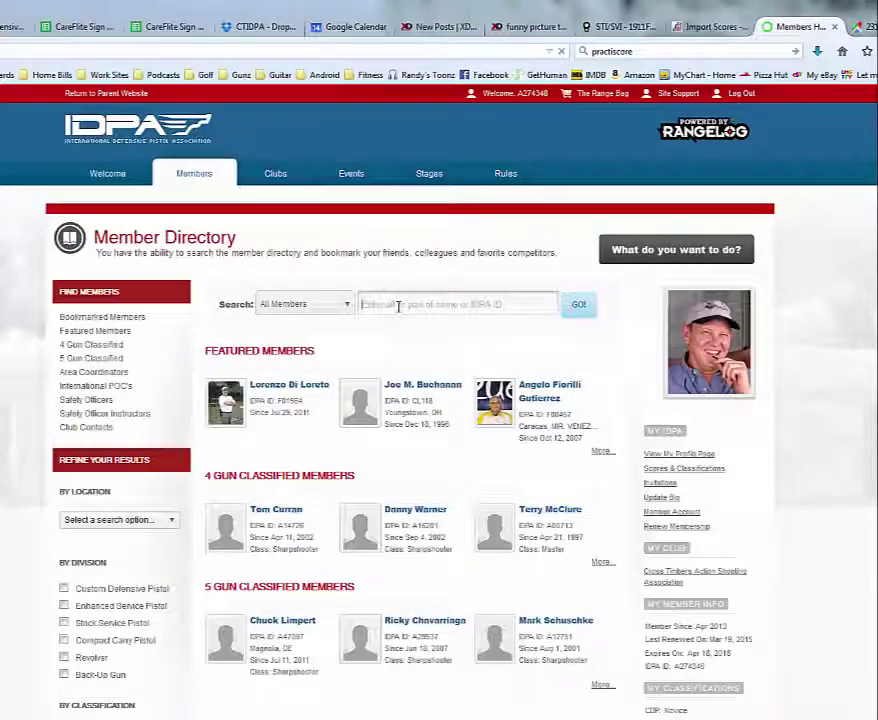
Search the member directory for the copied last name and open the matching shooter's member details to check the IDPA ID.
{"action": "right_click", "coordinate": [412, 310]}
{"action": "left_click", "coordinate": [431, 364]}
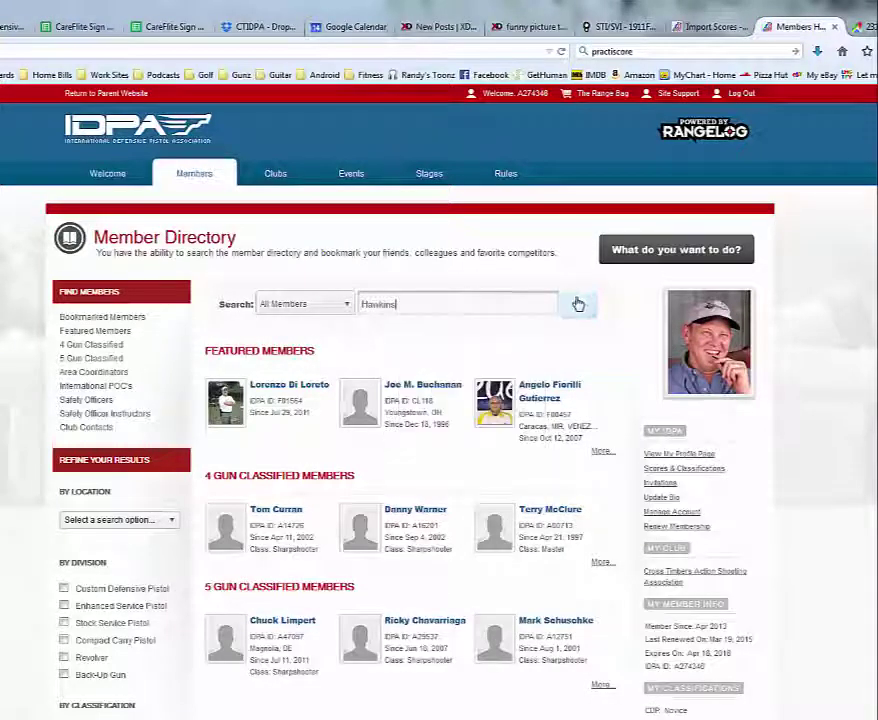
{"action": "left_click", "coordinate": [580, 303]}
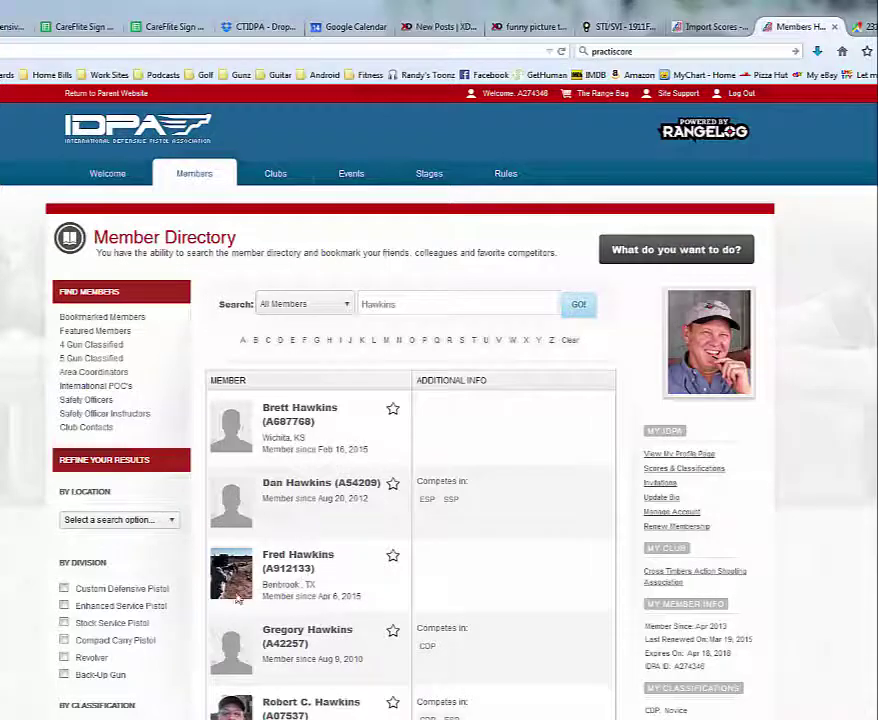
{"action": "scroll", "coordinate": [254, 390], "scroll_direction": "down", "scroll_amount": 3}
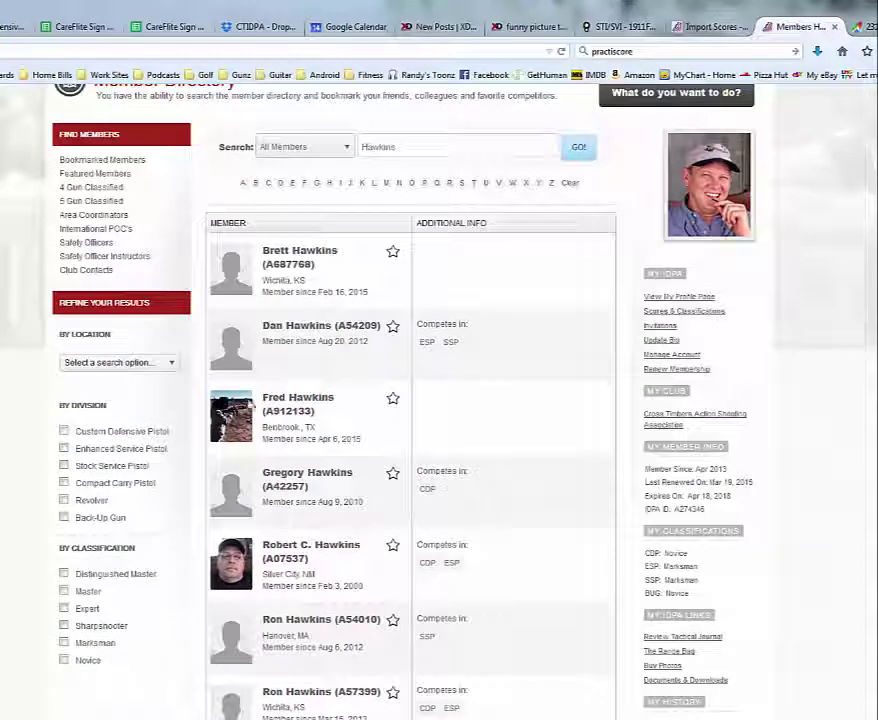
{"action": "left_click", "coordinate": [308, 419]}
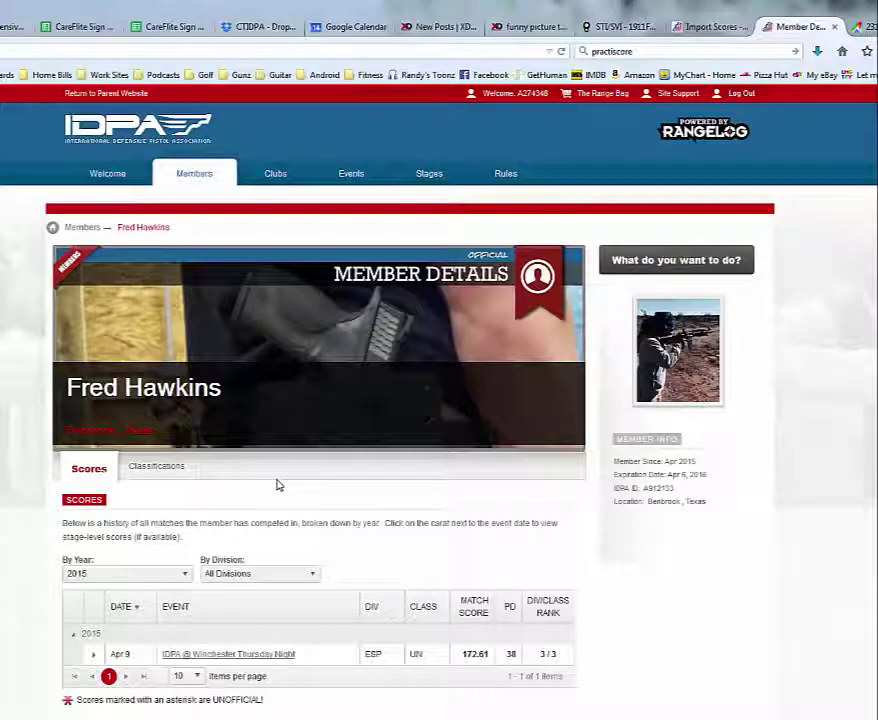
Switch to Windows Explorer and open "C0431 IDPA Apr 16, 2015.csv" from the Practiscore folder "CTASA Scores for IDPA" in Excel.
{"action": "key", "text": "alt+Tab"}
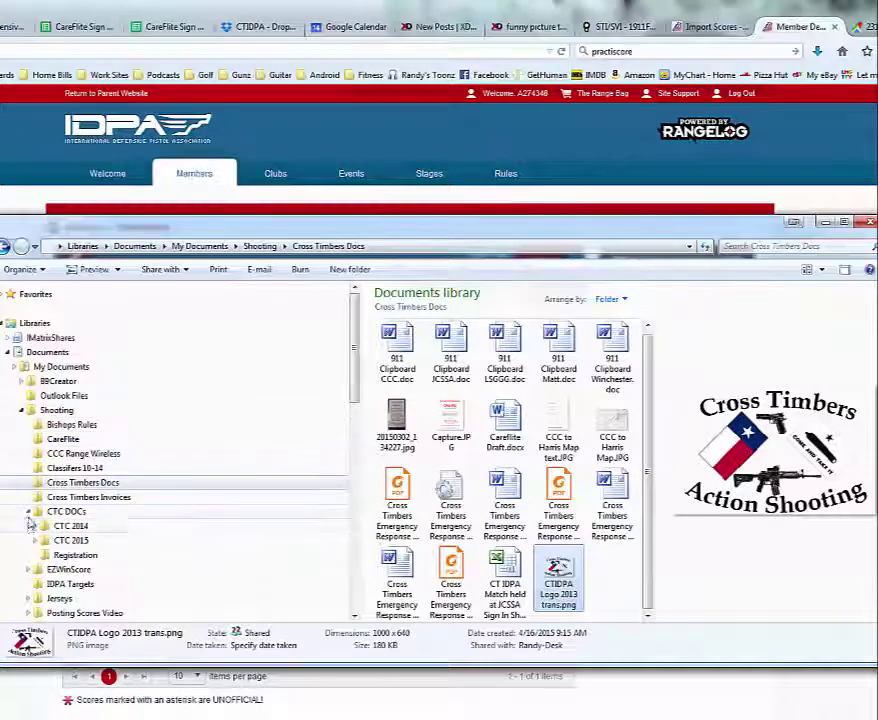
{"action": "left_click", "coordinate": [29, 512]}
{"action": "scroll", "coordinate": [30, 515], "scroll_direction": "down", "scroll_amount": 2}
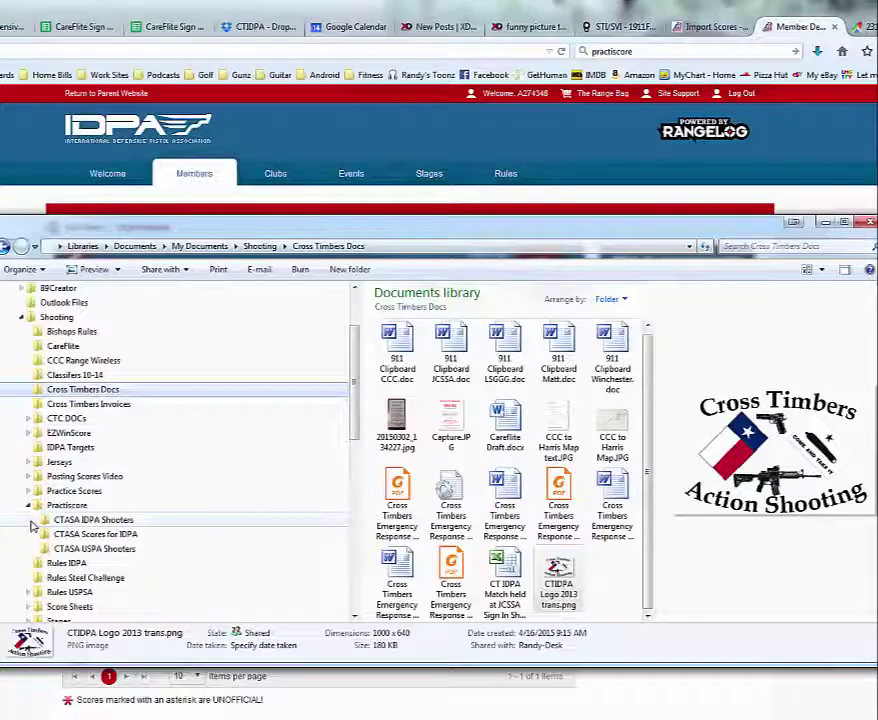
{"action": "left_click", "coordinate": [60, 535]}
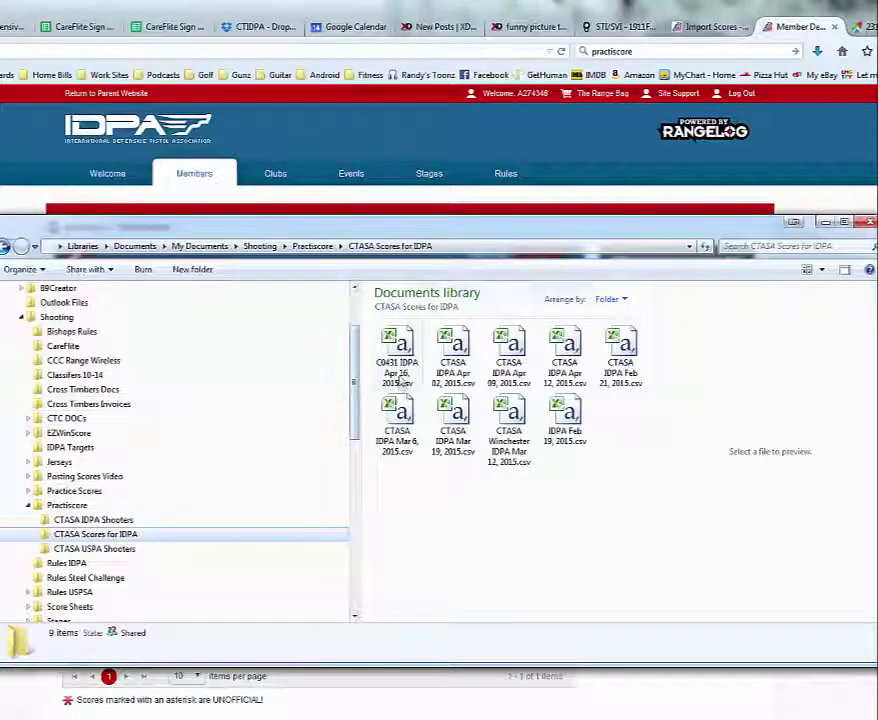
{"action": "left_click", "coordinate": [400, 352]}
{"action": "double_click", "coordinate": [404, 350]}
Correct the shooter's IDPA ID in cell E24 to match the ID in the member directory.
{"action": "left_click", "coordinate": [284, 496]}
{"action": "left_click", "coordinate": [284, 485]}
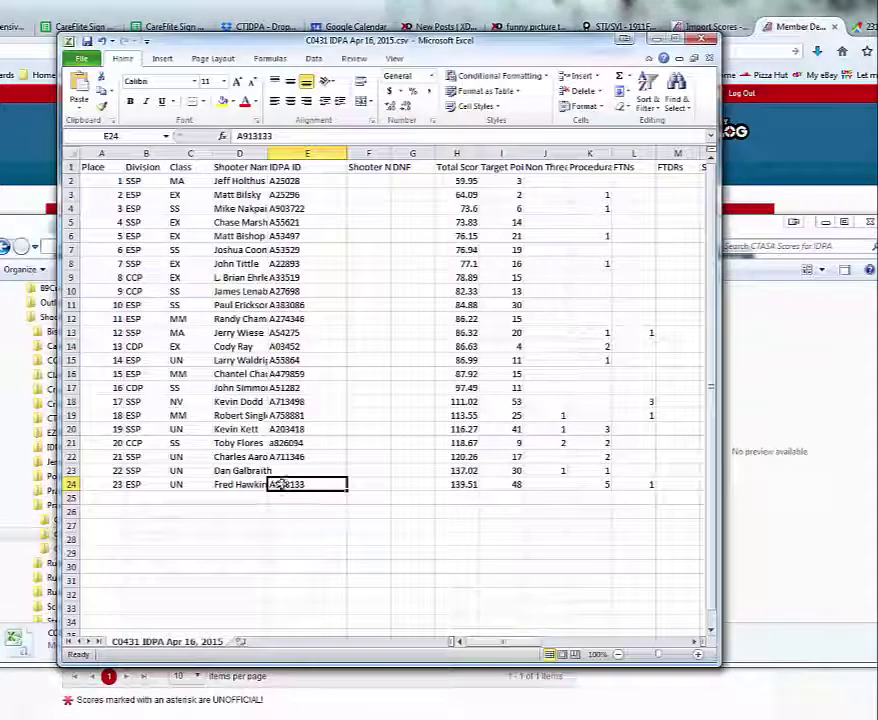
{"action": "left_click", "coordinate": [256, 136]}
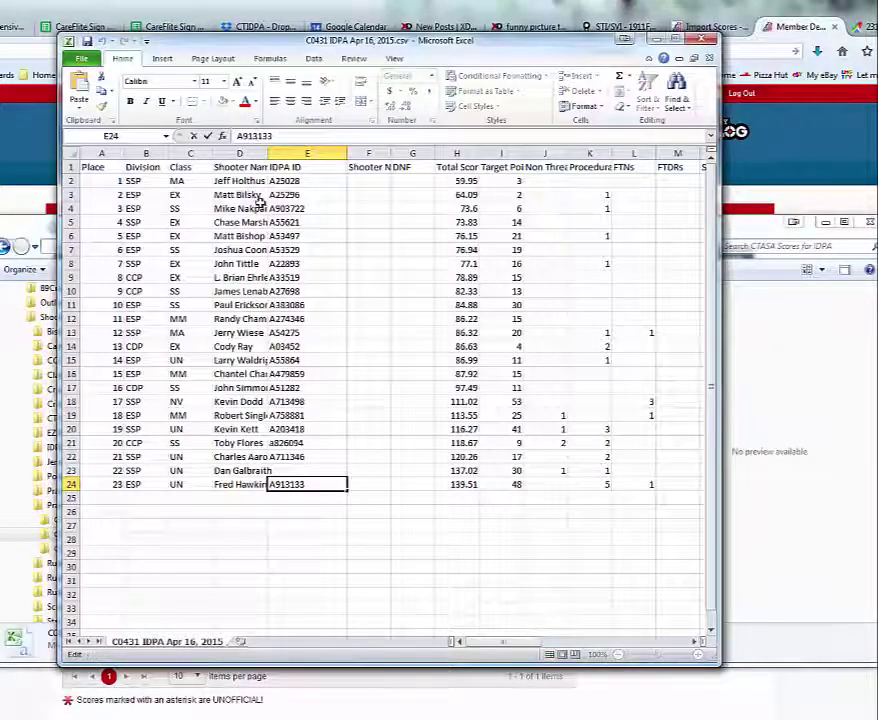
{"action": "key", "text": "BackSpace"}
{"action": "type", "text": "2"}
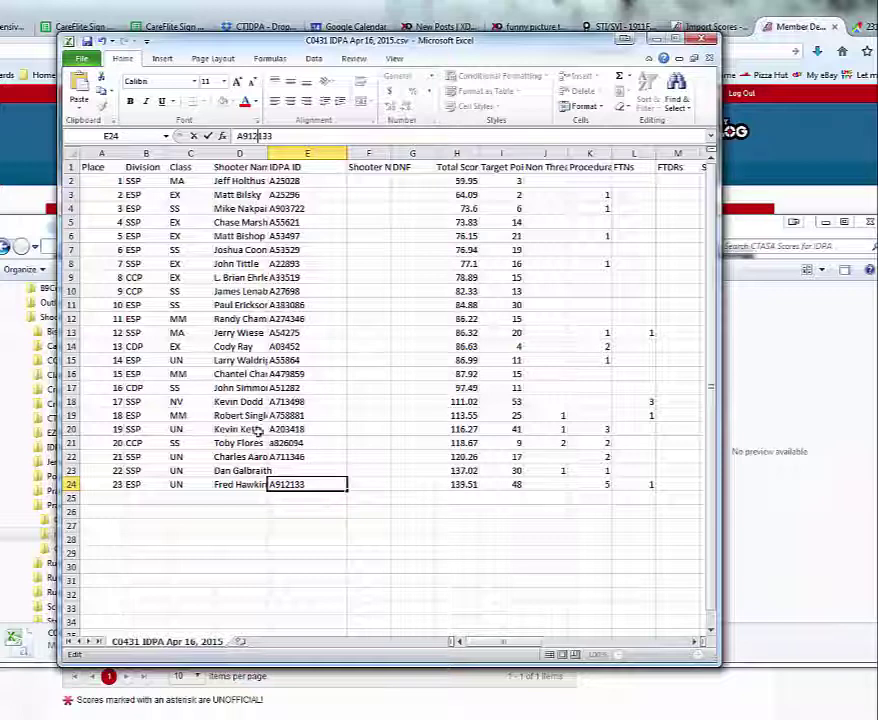
{"action": "left_click", "coordinate": [253, 511]}
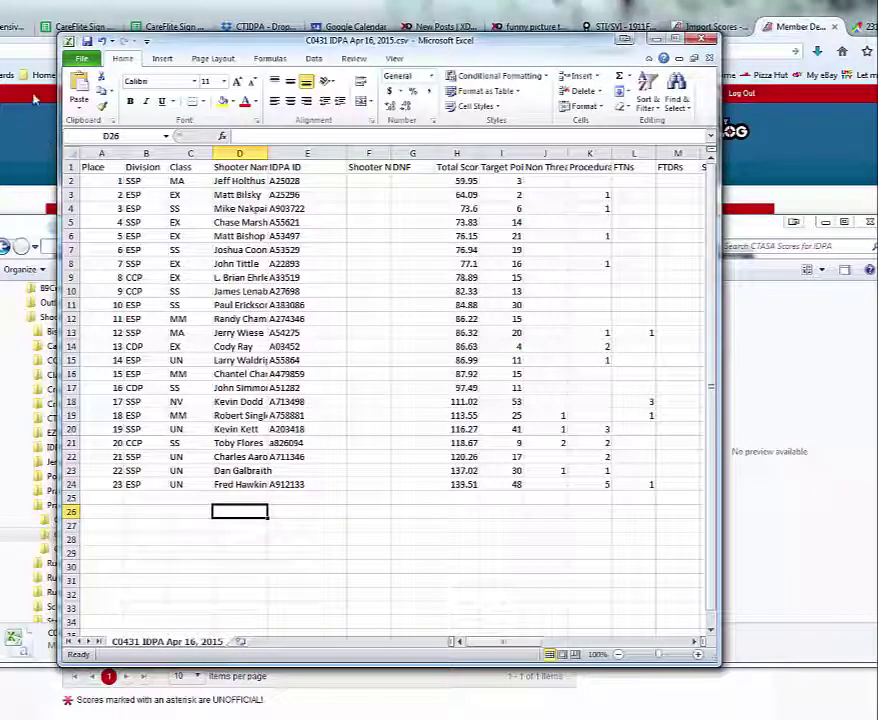
Save the corrected scores file in CSV format and close it without saving again.
{"action": "left_click", "coordinate": [81, 58]}
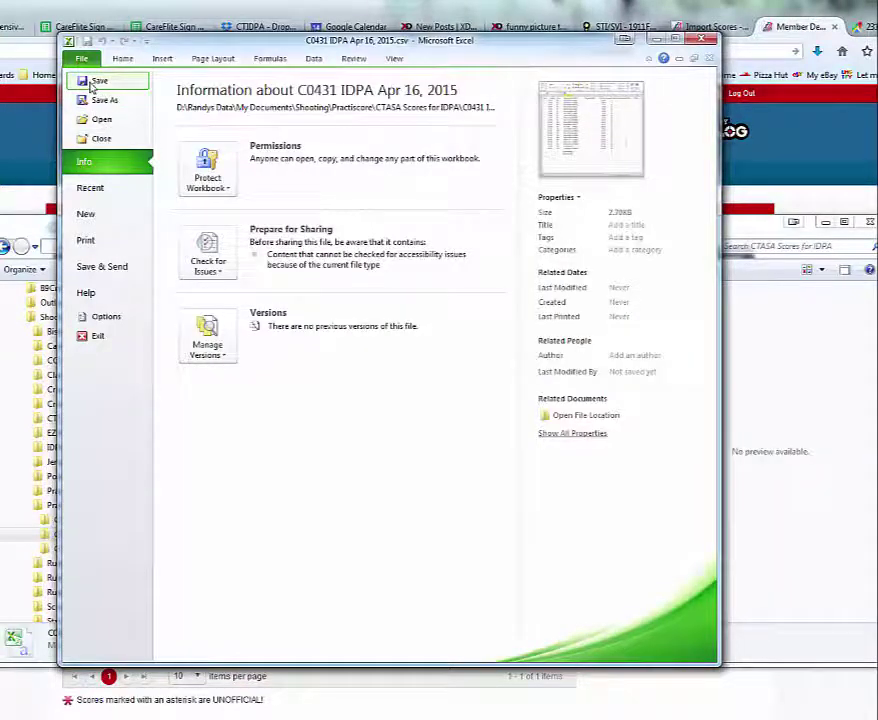
{"action": "left_click", "coordinate": [96, 80]}
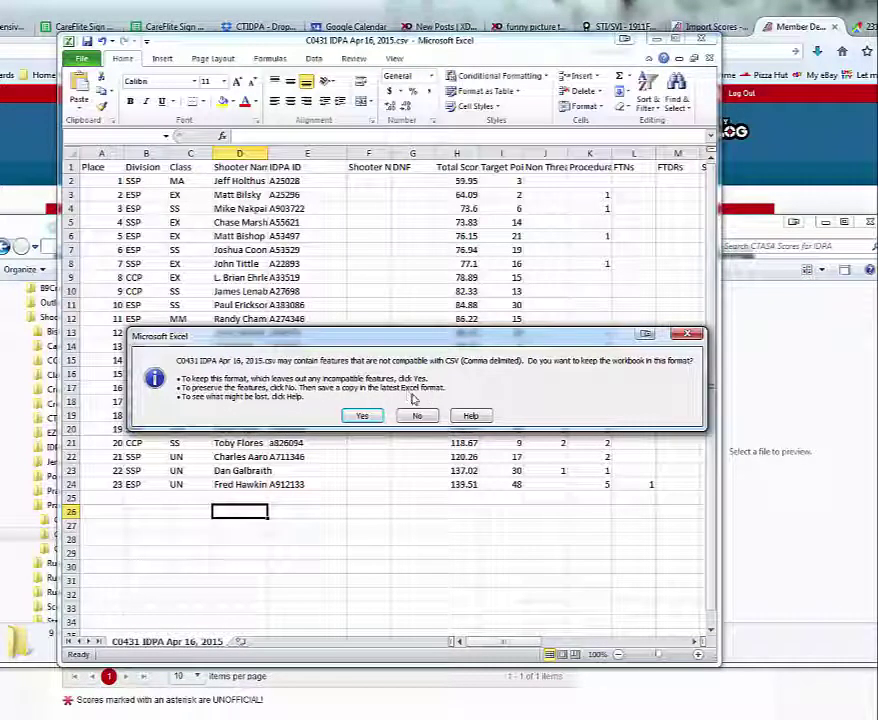
{"action": "left_click", "coordinate": [374, 416]}
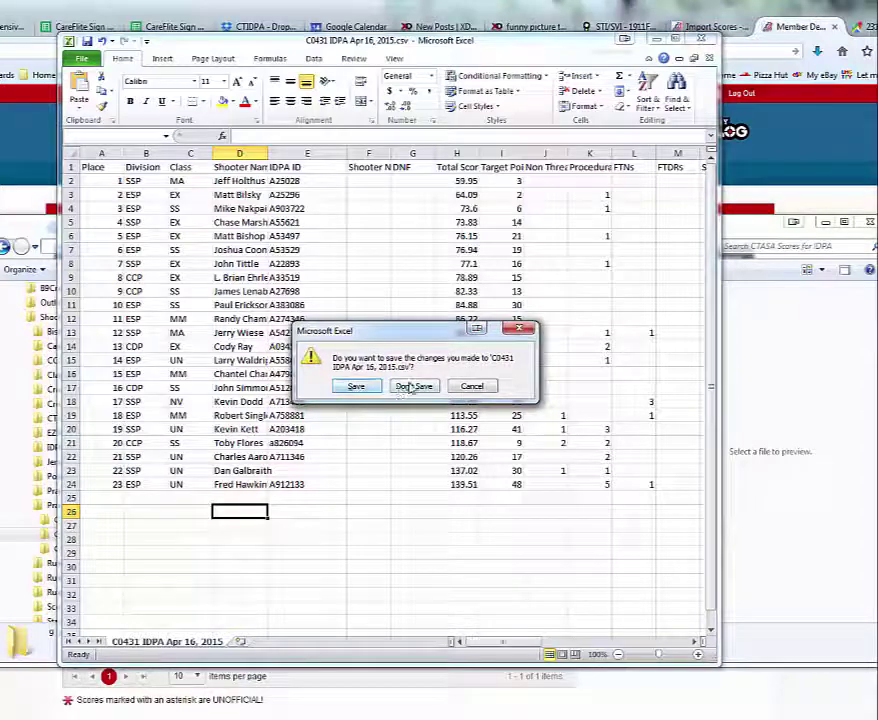
{"action": "left_click", "coordinate": [411, 386]}
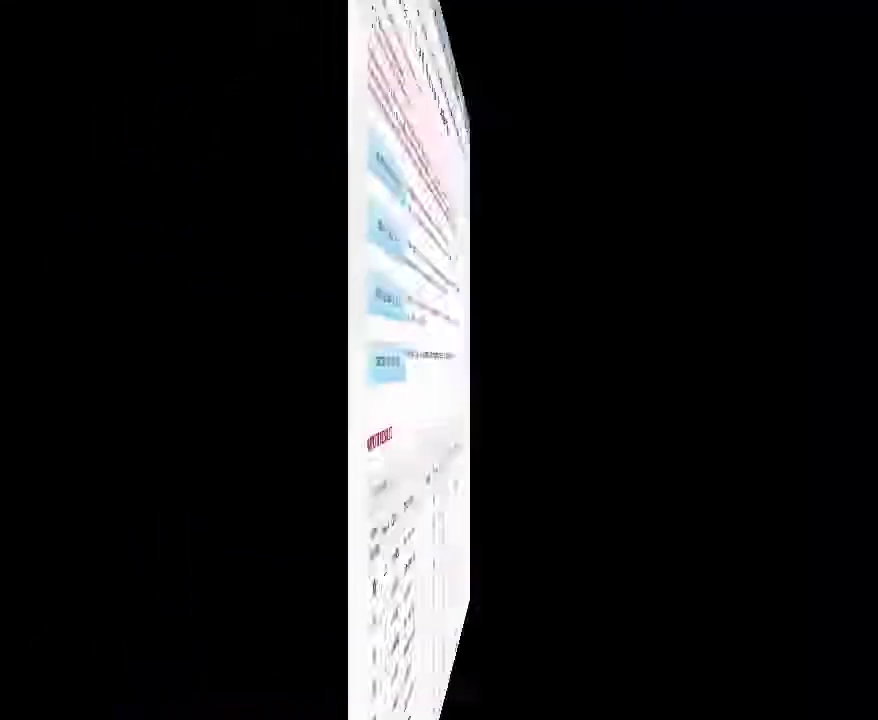
Clear all the scores imported in the failed attempt for IDPA @ Winchester Thursday Night and confirm their removal.
{"action": "scroll", "coordinate": [384, 515], "scroll_direction": "down", "scroll_amount": 1}
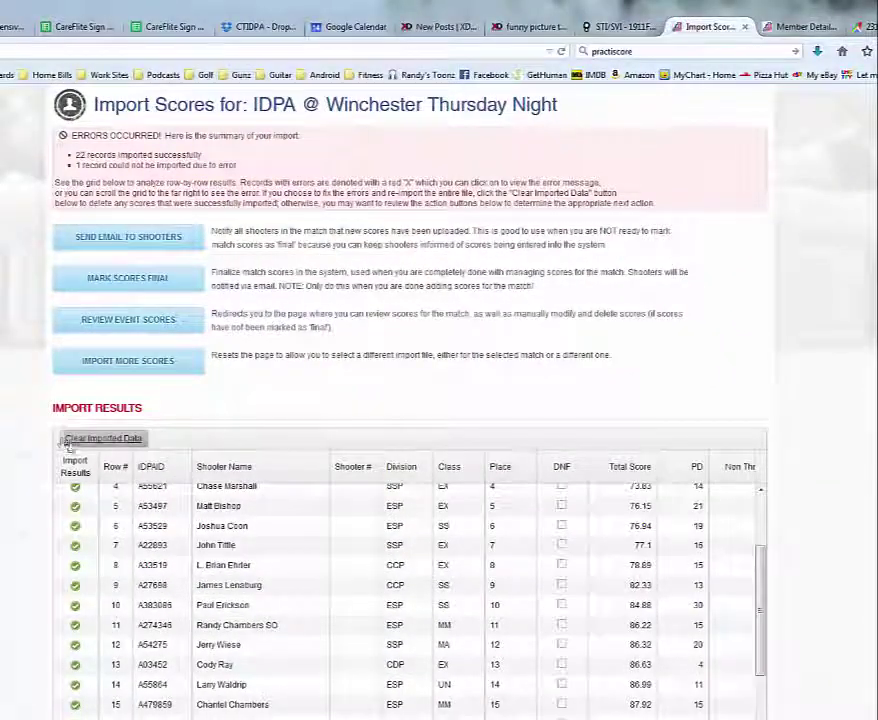
{"action": "left_click", "coordinate": [116, 441]}
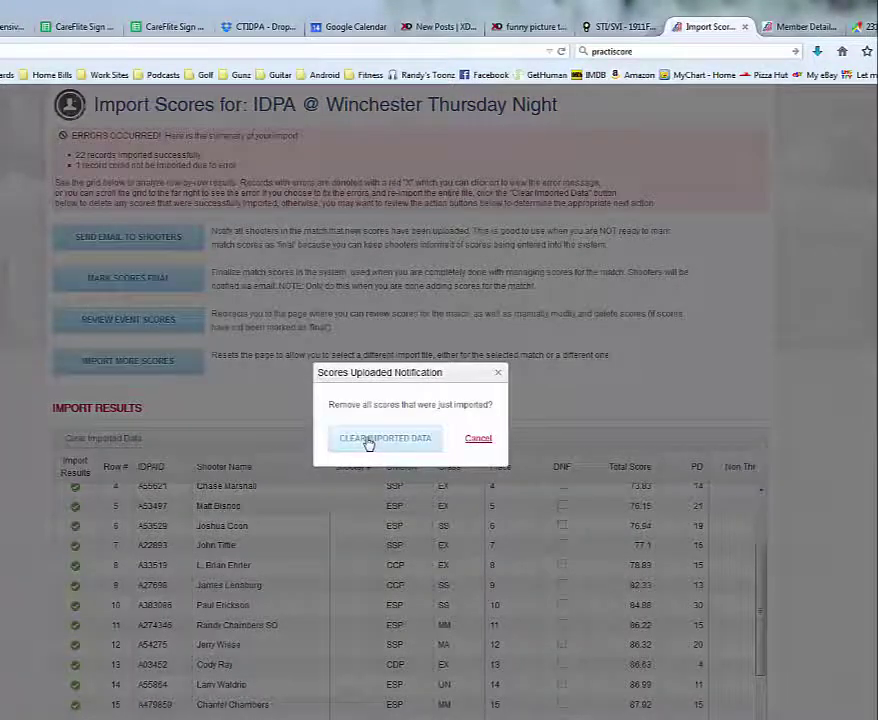
{"action": "left_click", "coordinate": [370, 439]}
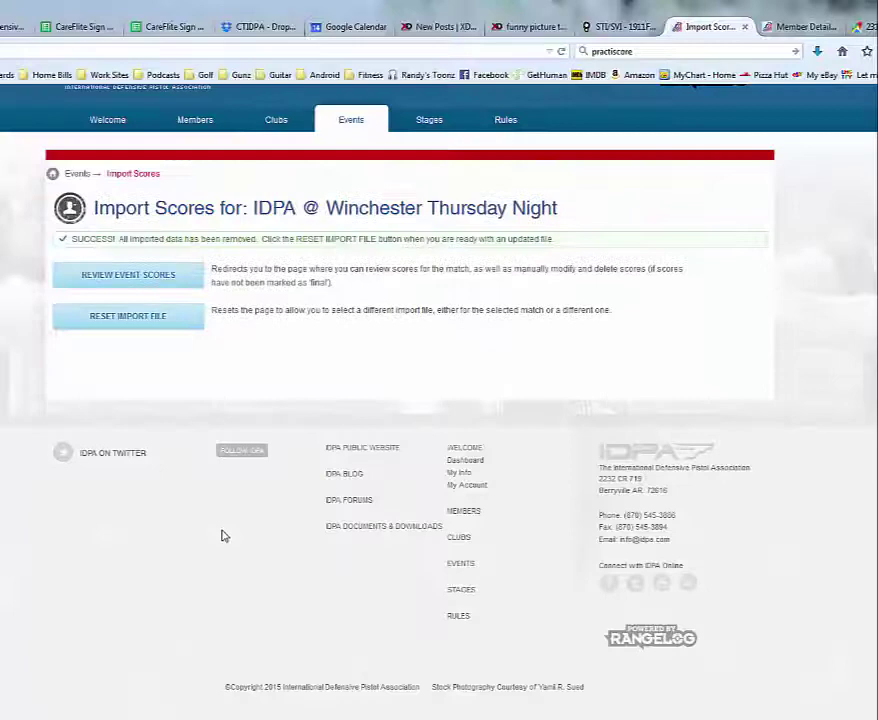
Reset the import file, attach the corrected "C0431 IDPA Apr 16, 2015.csv" and import its scores for the match.
{"action": "left_click", "coordinate": [118, 317]}
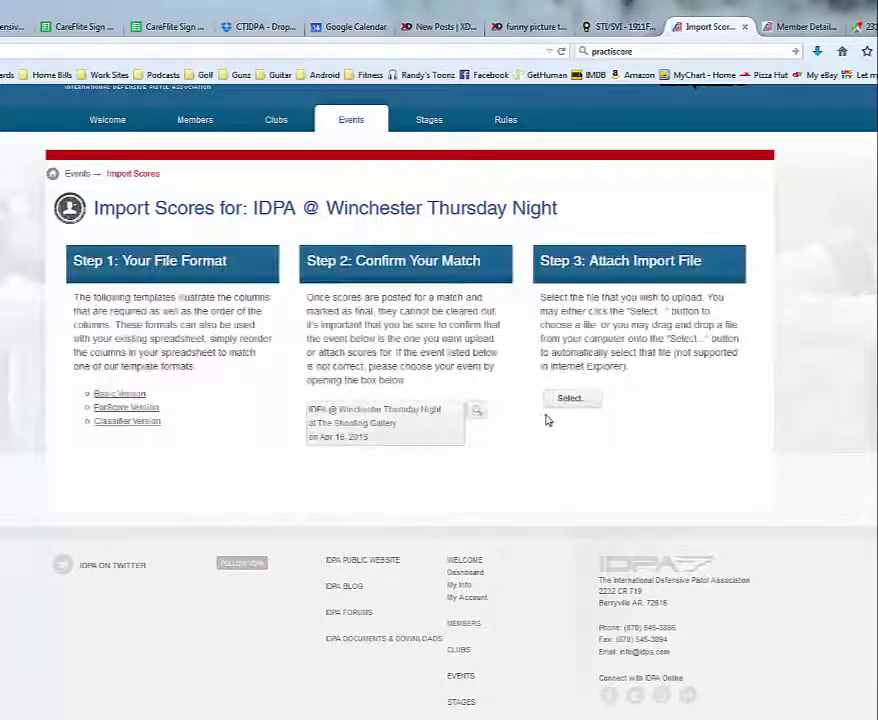
{"action": "left_click", "coordinate": [575, 399]}
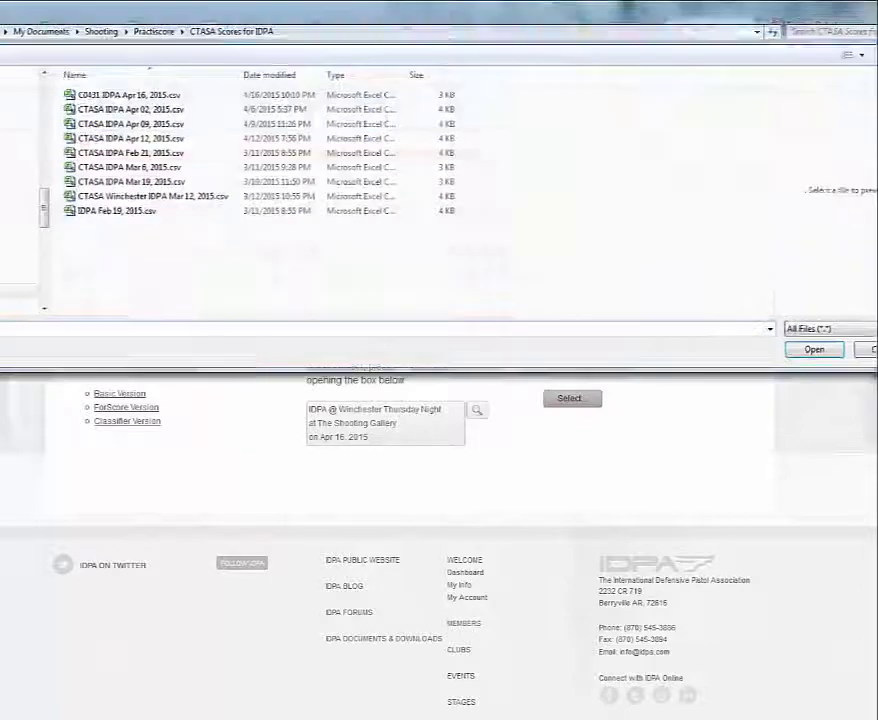
{"action": "double_click", "coordinate": [129, 95]}
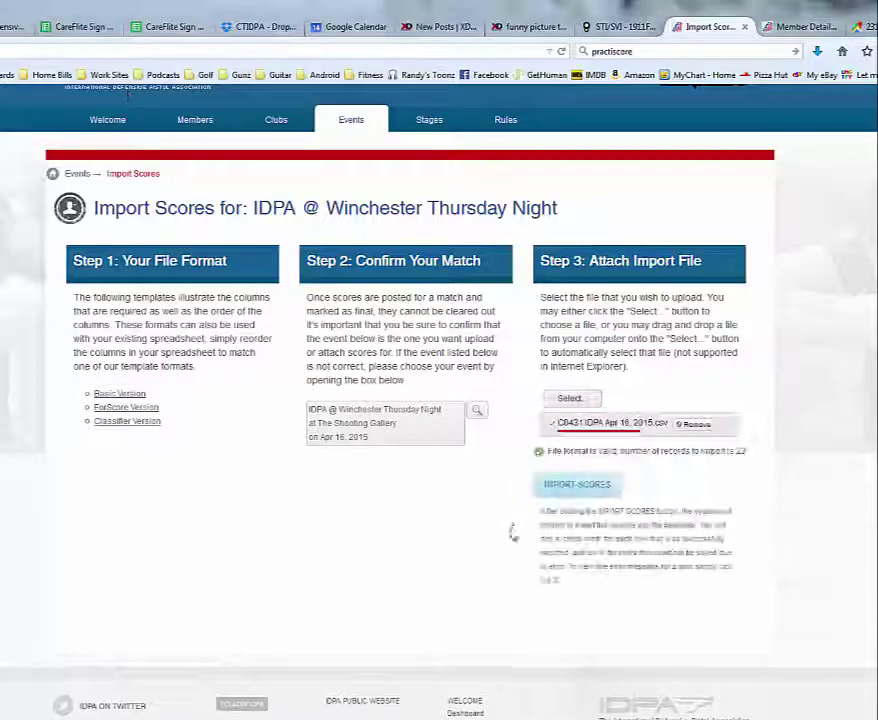
{"action": "left_click", "coordinate": [584, 490]}
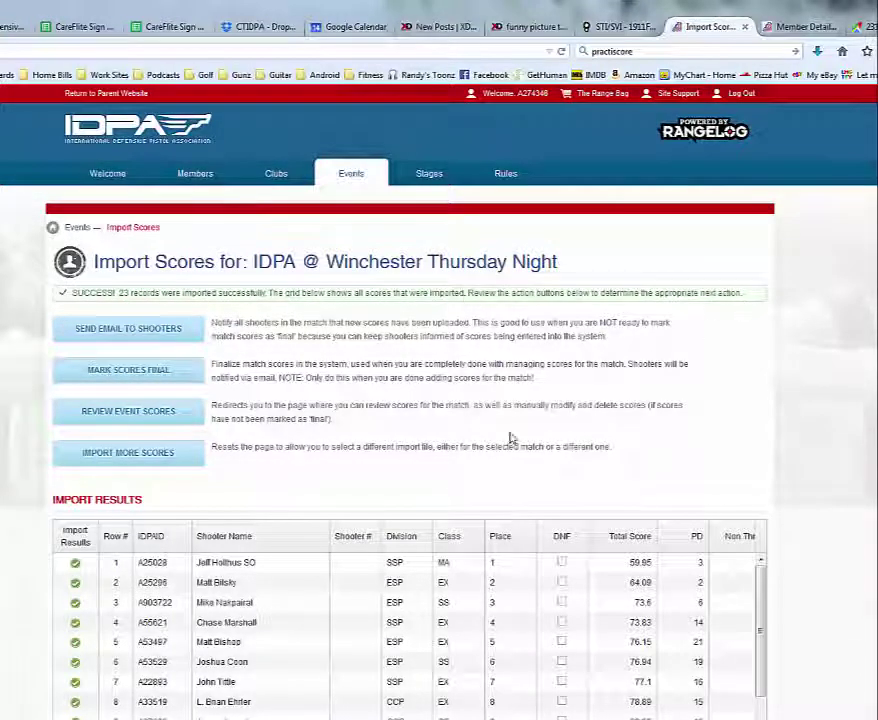
Check the import results row by row and send the shooters an email notification about the uploaded scores.
{"action": "scroll", "coordinate": [185, 624], "scroll_direction": "down", "scroll_amount": 3}
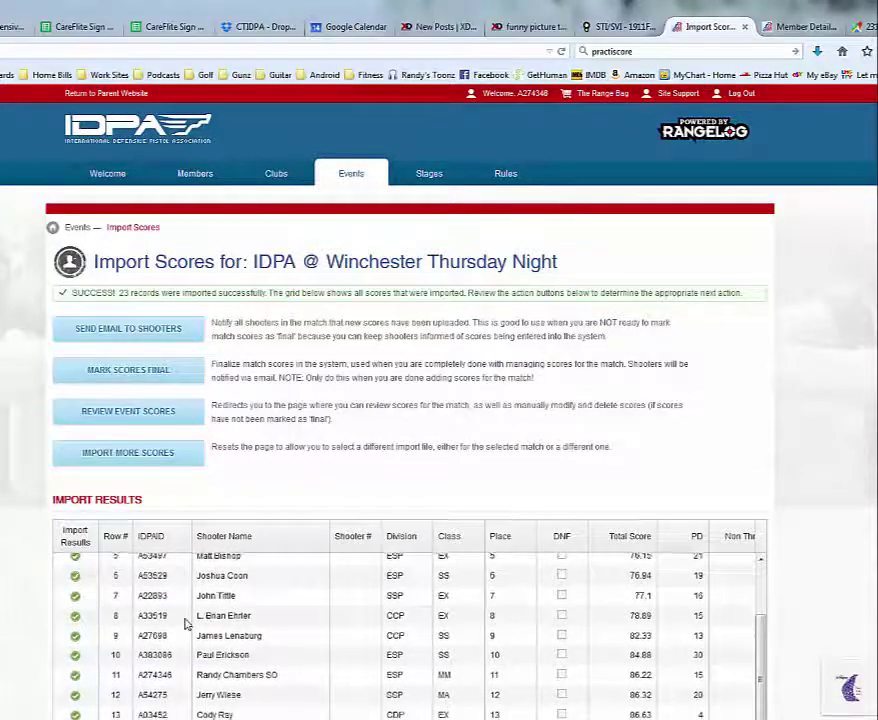
{"action": "scroll", "coordinate": [105, 566], "scroll_direction": "up", "scroll_amount": 3}
{"action": "scroll", "coordinate": [43, 592], "scroll_direction": "down", "scroll_amount": 3}
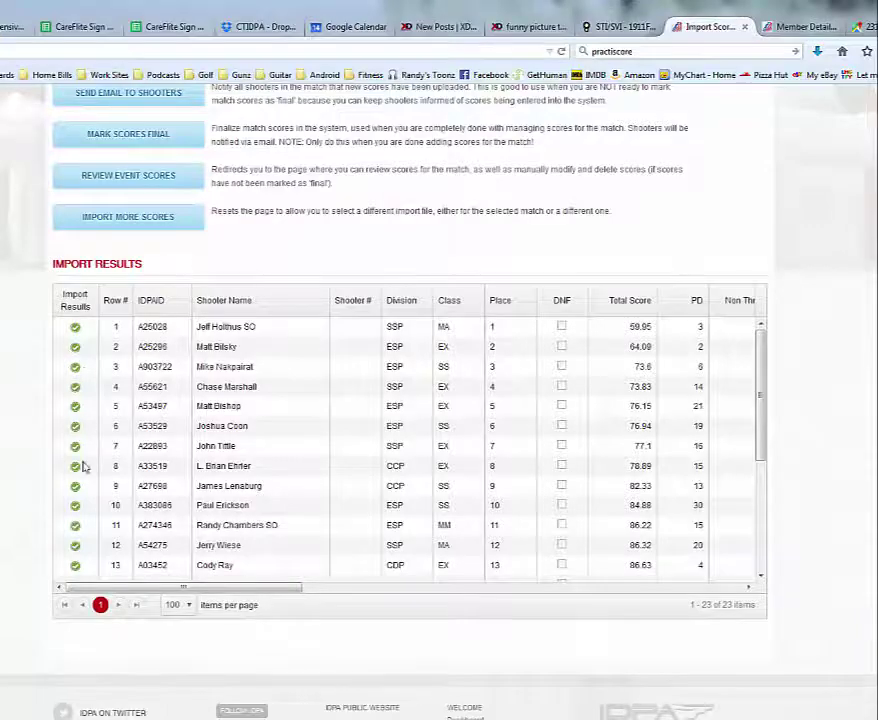
{"action": "scroll", "coordinate": [2, 577], "scroll_direction": "up", "scroll_amount": 3}
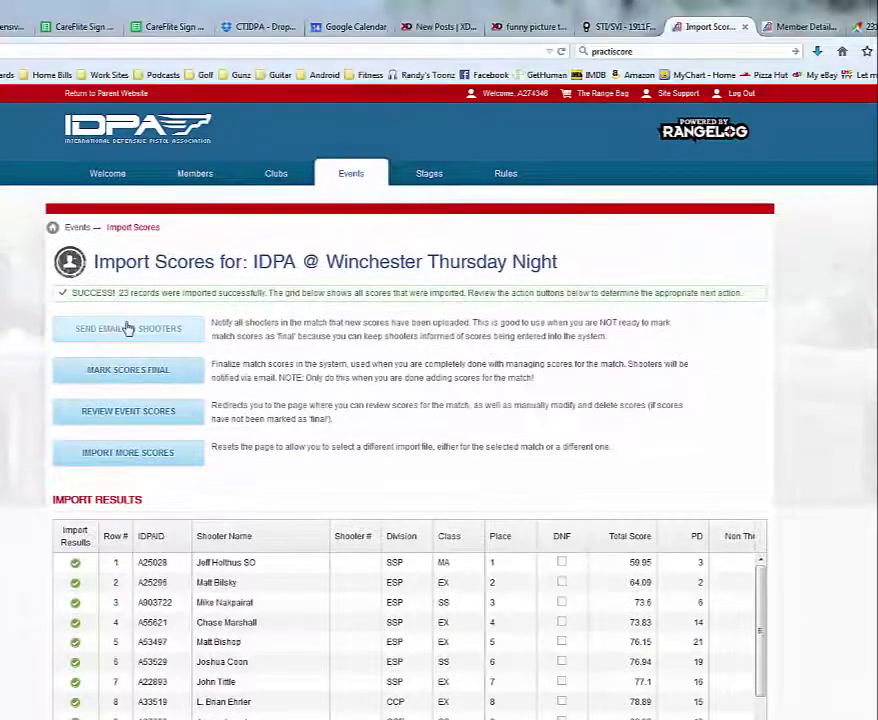
{"action": "left_click", "coordinate": [128, 328]}
{"action": "left_click", "coordinate": [332, 447]}
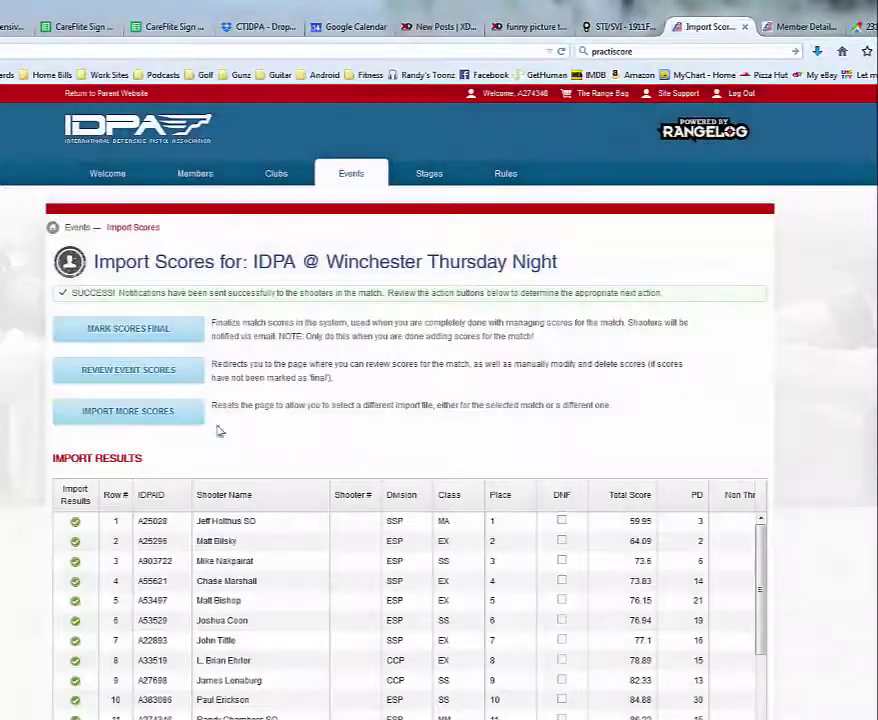
Mark the match scores as final, confirm, and look through the official overall scores grouped by division and class.
{"action": "left_click", "coordinate": [127, 329]}
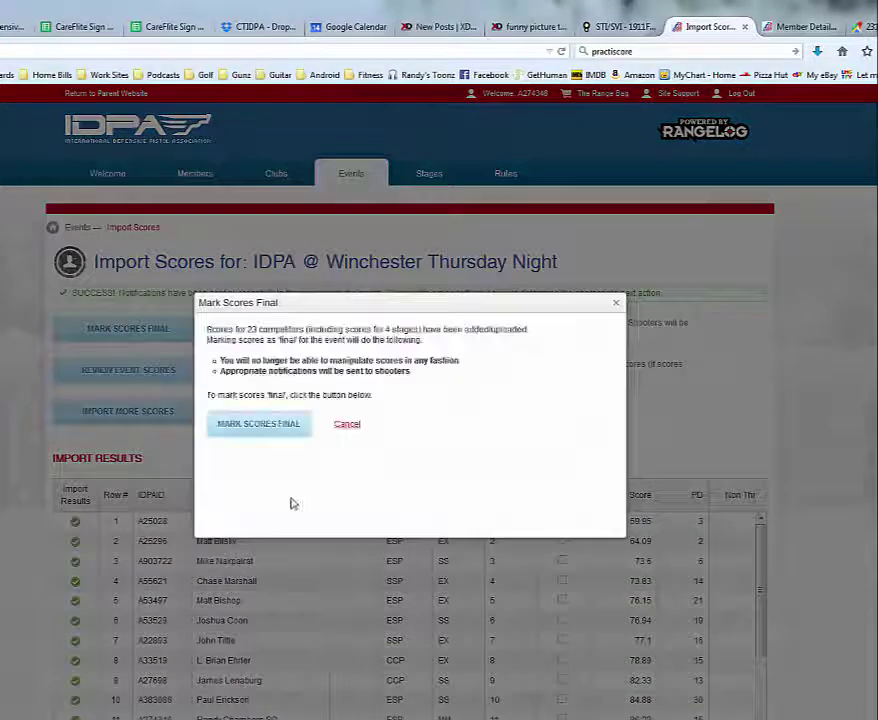
{"action": "left_click", "coordinate": [253, 427]}
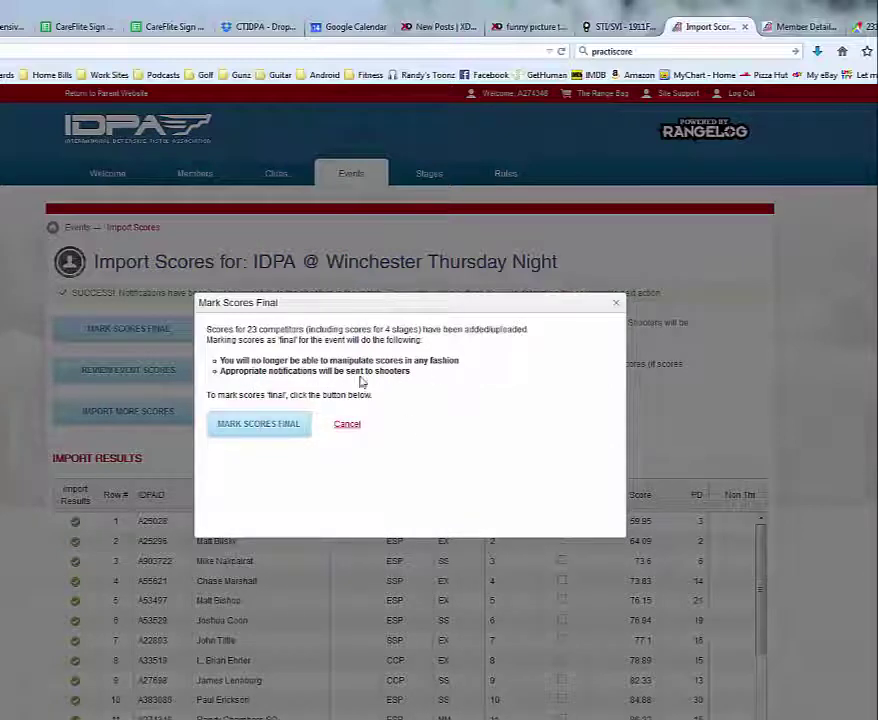
{"action": "left_click", "coordinate": [266, 423]}
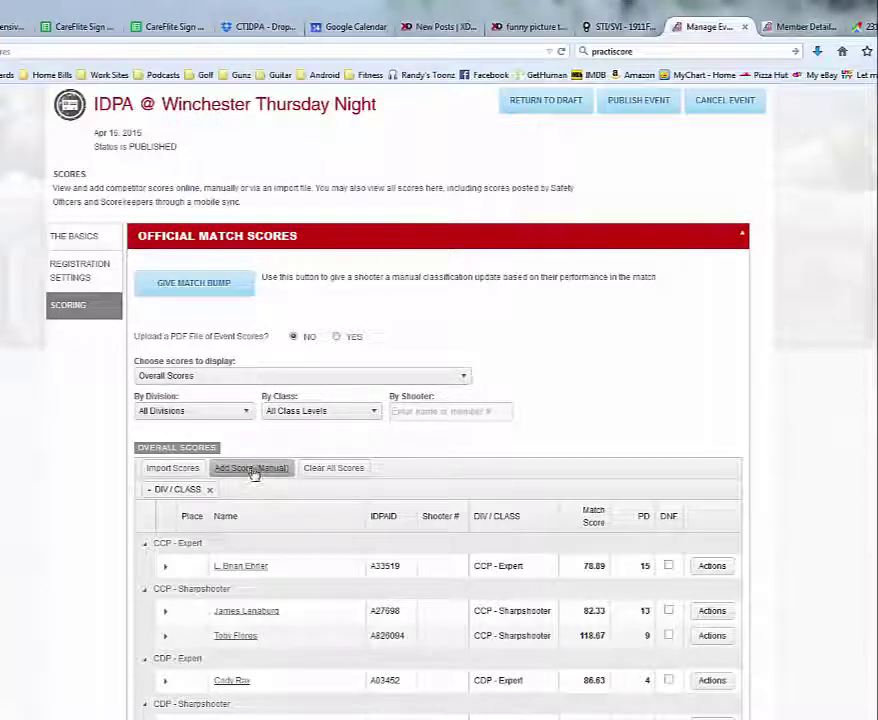
{"action": "scroll", "coordinate": [268, 516], "scroll_direction": "down", "scroll_amount": 3}
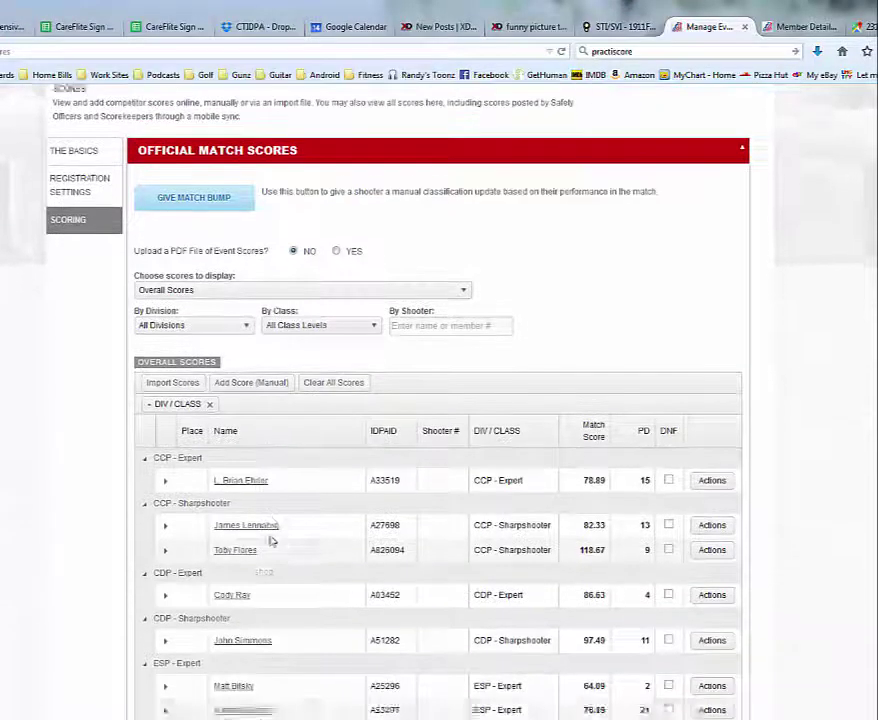
{"action": "scroll", "coordinate": [214, 430], "scroll_direction": "down", "scroll_amount": 3}
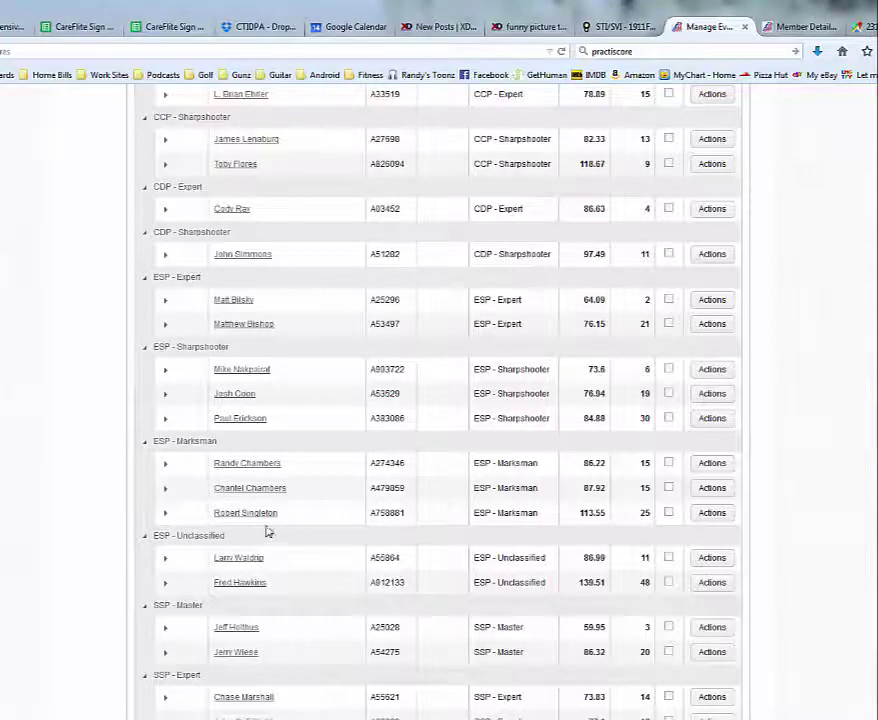
{"action": "scroll", "coordinate": [270, 523], "scroll_direction": "up", "scroll_amount": 6}
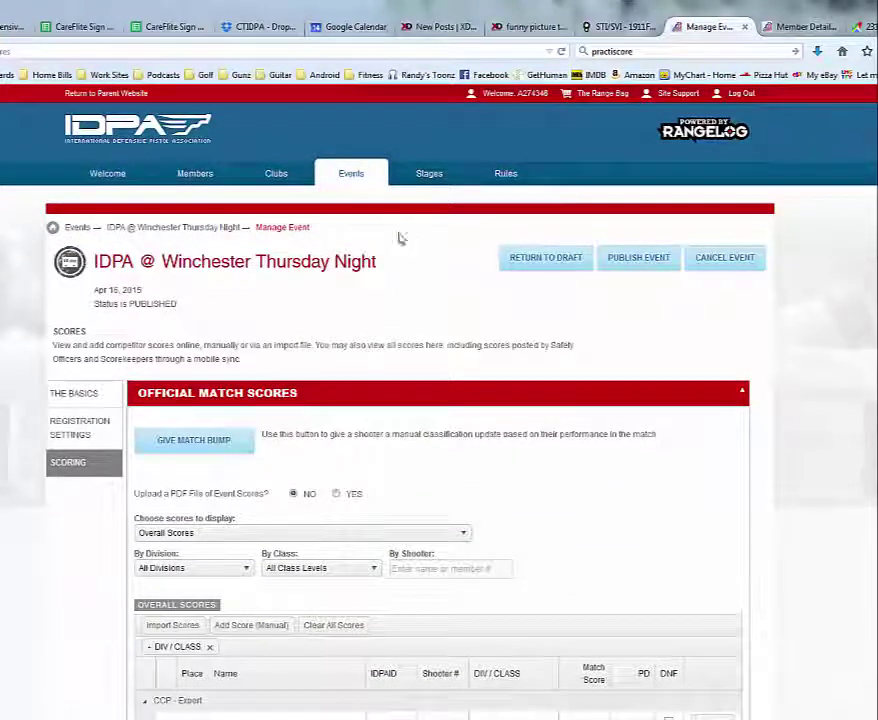
Go to the member dashboard and open the recently scored Apr 16, 2015 match IDPA @ Winchester Thursday Night to view its final scores.
{"action": "left_click", "coordinate": [515, 93]}
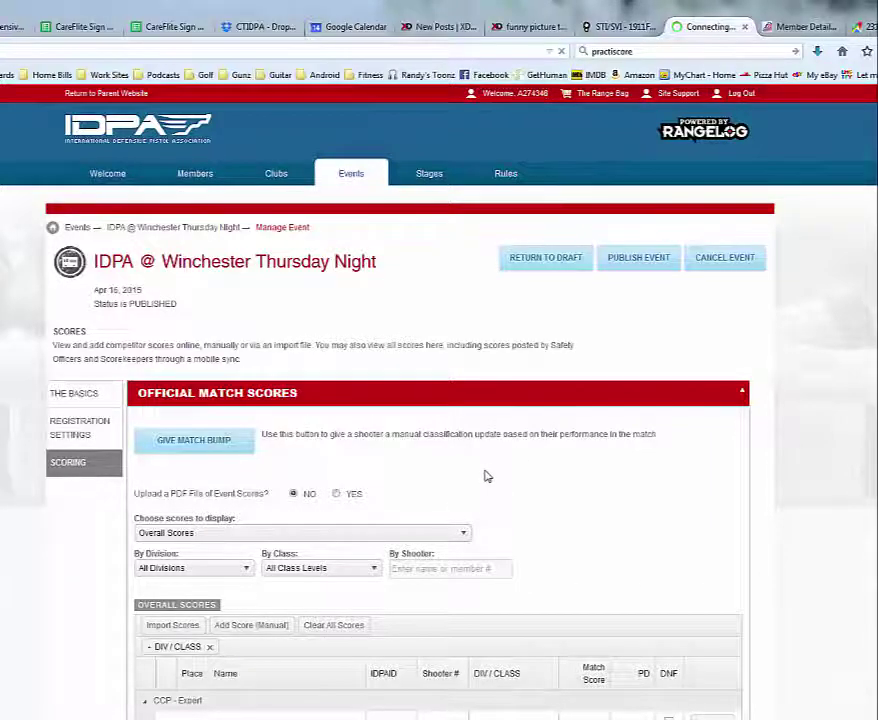
{"action": "scroll", "coordinate": [744, 497], "scroll_direction": "down", "scroll_amount": 3}
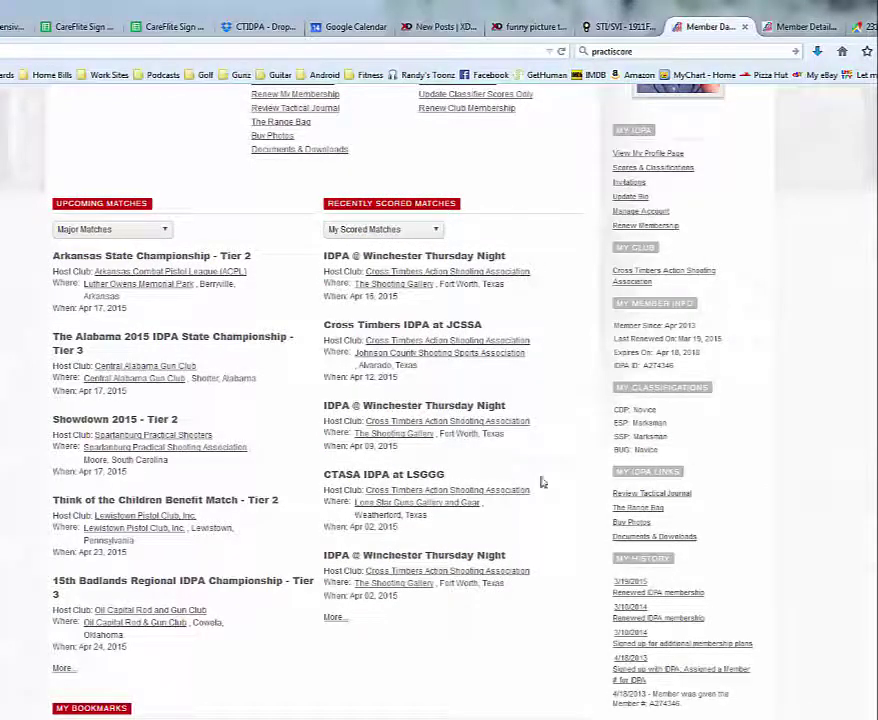
{"action": "left_click", "coordinate": [373, 257]}
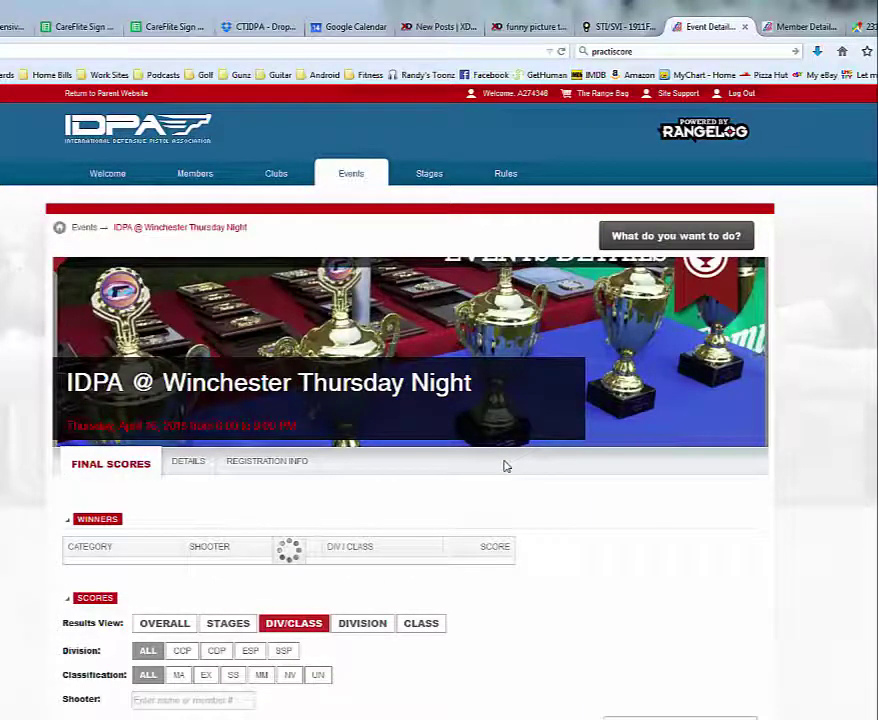
{"action": "scroll", "coordinate": [505, 460], "scroll_direction": "down", "scroll_amount": 3}
{"action": "scroll", "coordinate": [505, 466], "scroll_direction": "down", "scroll_amount": 1}
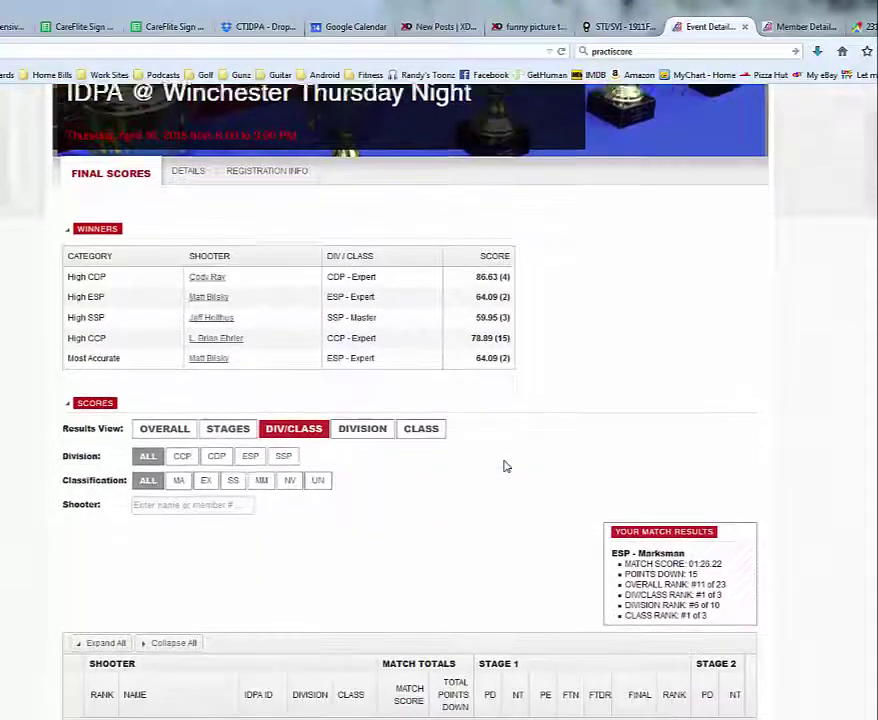